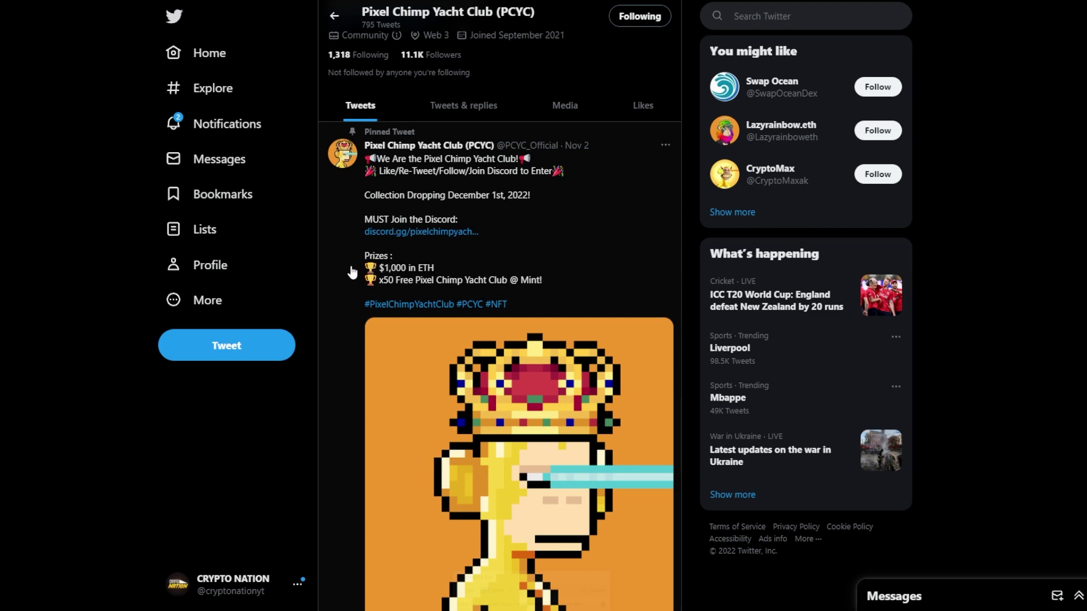
pyautogui.scroll(3, 289, 358)
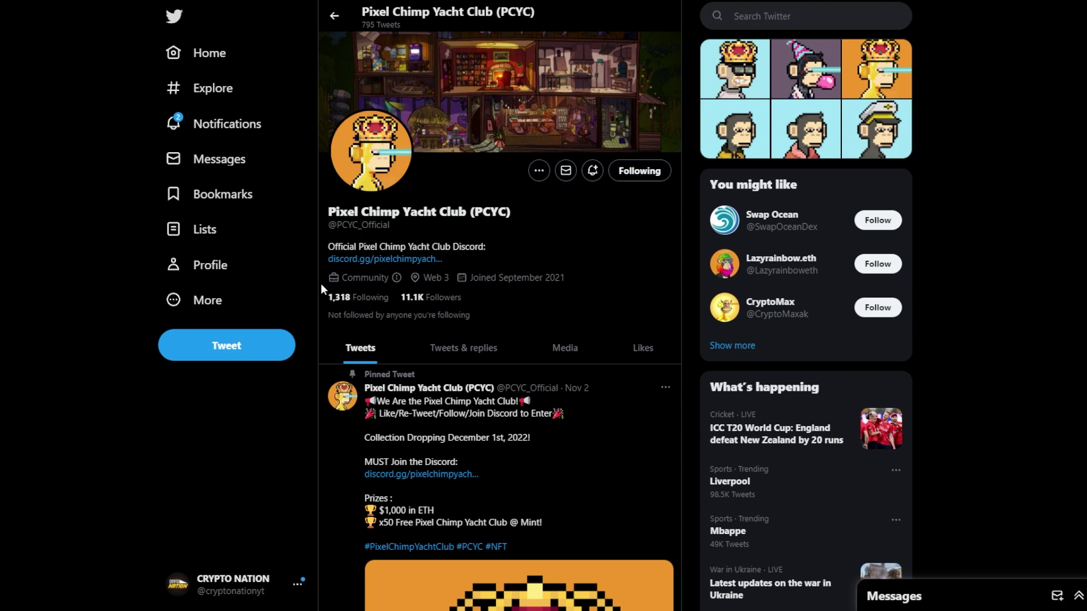
pyautogui.scroll(-3, 360, 285)
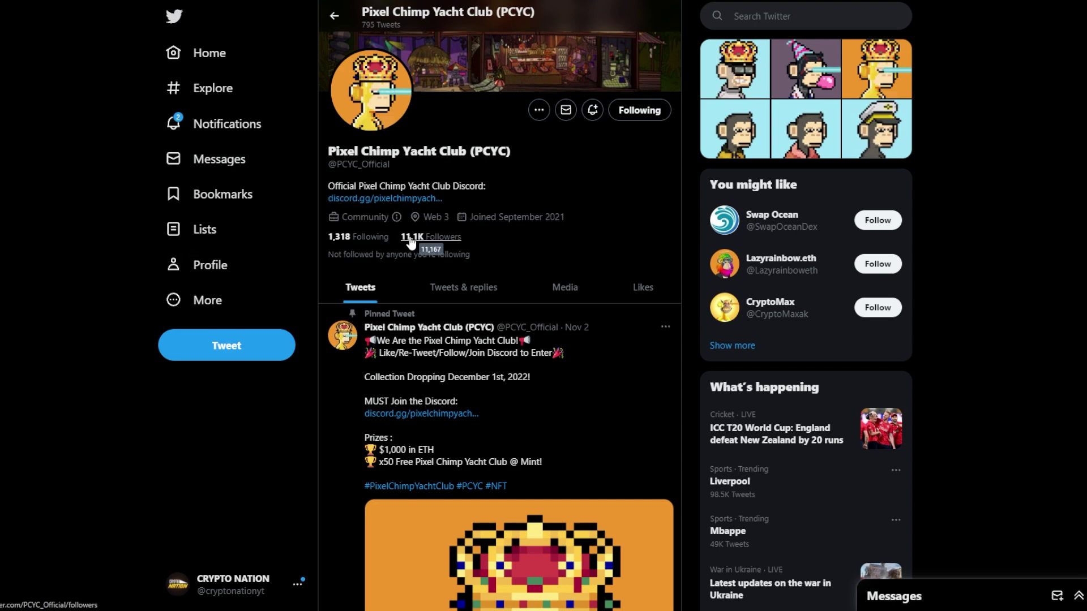
pyautogui.scroll(-5, 329, 476)
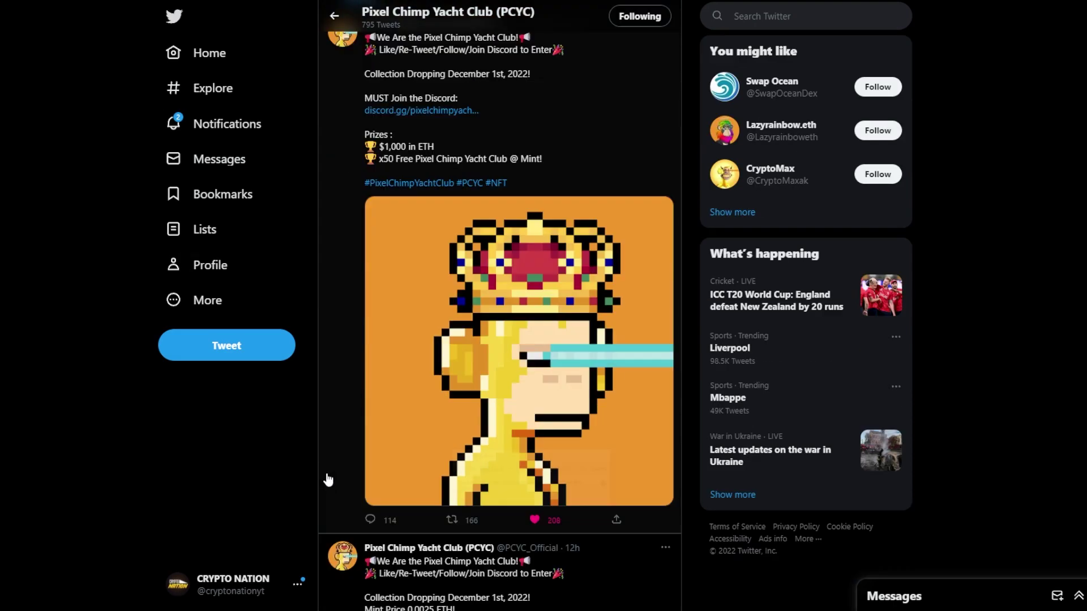
pyautogui.scroll(-5, 329, 425)
pyautogui.scroll(-4, 329, 394)
pyautogui.scroll(-4, 348, 326)
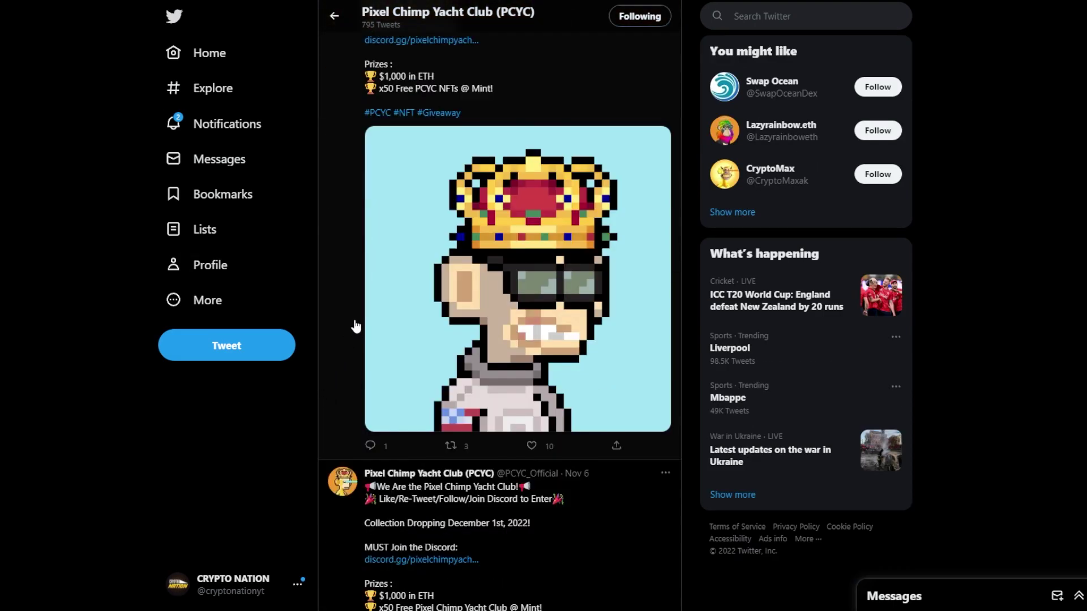
pyautogui.scroll(-4, 348, 326)
pyautogui.scroll(-4, 348, 327)
pyautogui.scroll(-3, 348, 326)
pyautogui.scroll(-4, 348, 326)
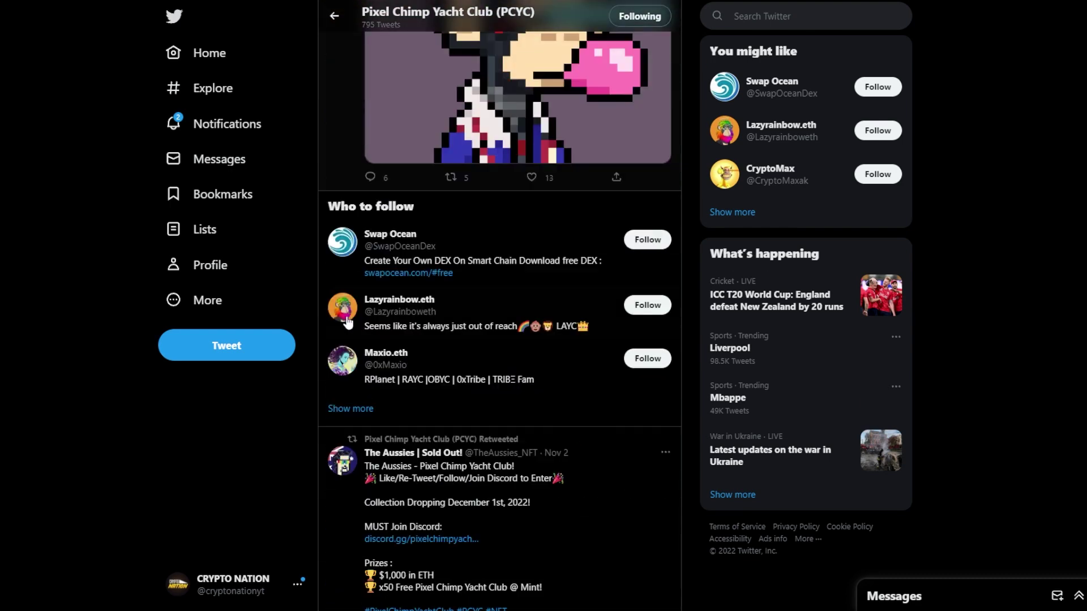
pyautogui.scroll(4, 347, 326)
pyautogui.scroll(4, 348, 321)
pyautogui.scroll(5, 348, 321)
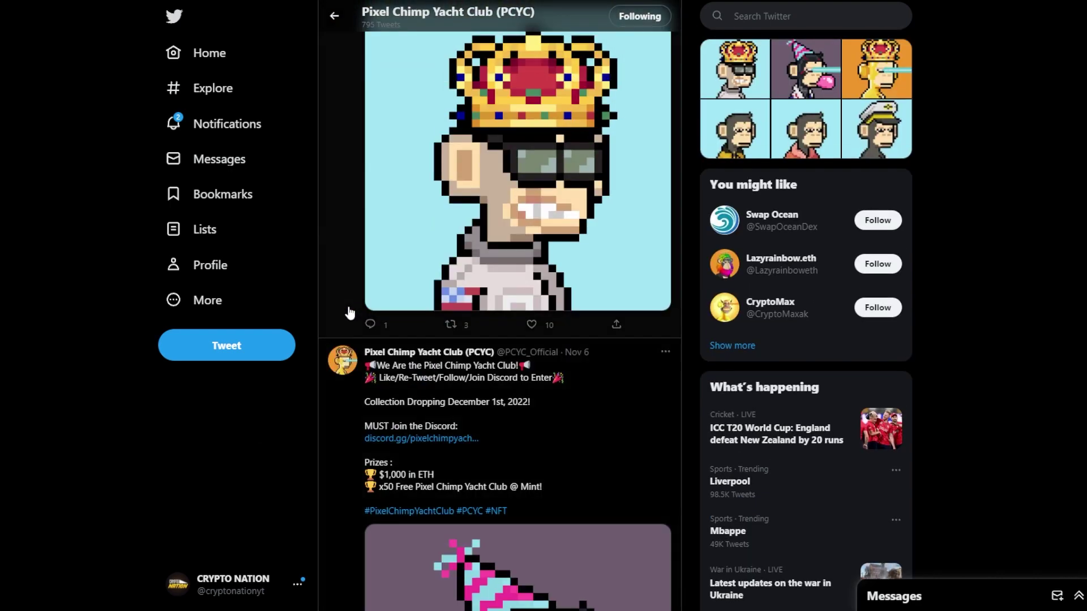
pyautogui.scroll(4, 350, 311)
pyautogui.scroll(4, 351, 311)
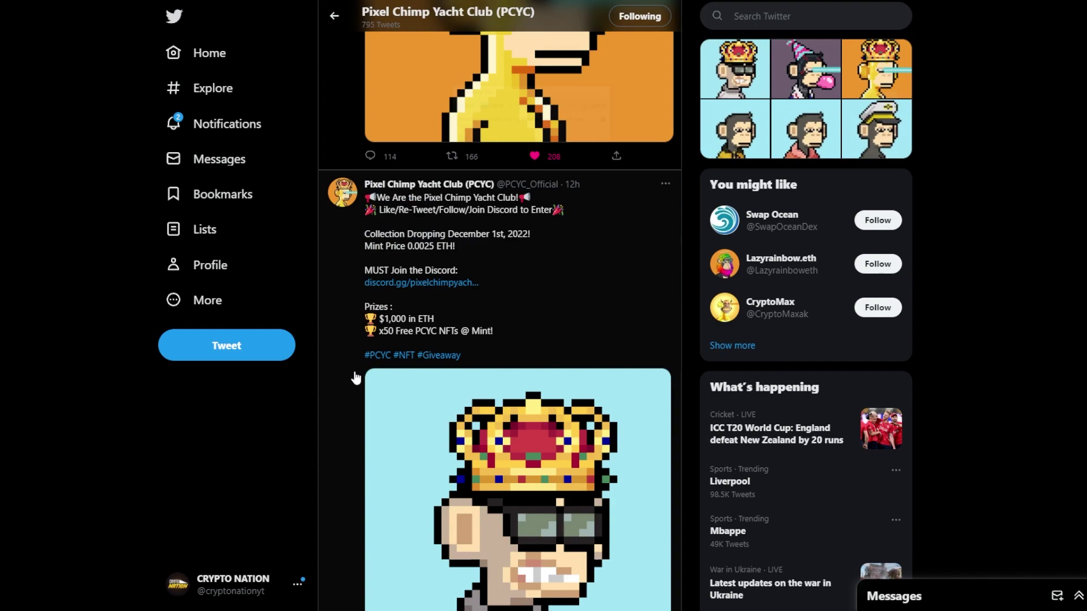
pyautogui.scroll(5, 356, 378)
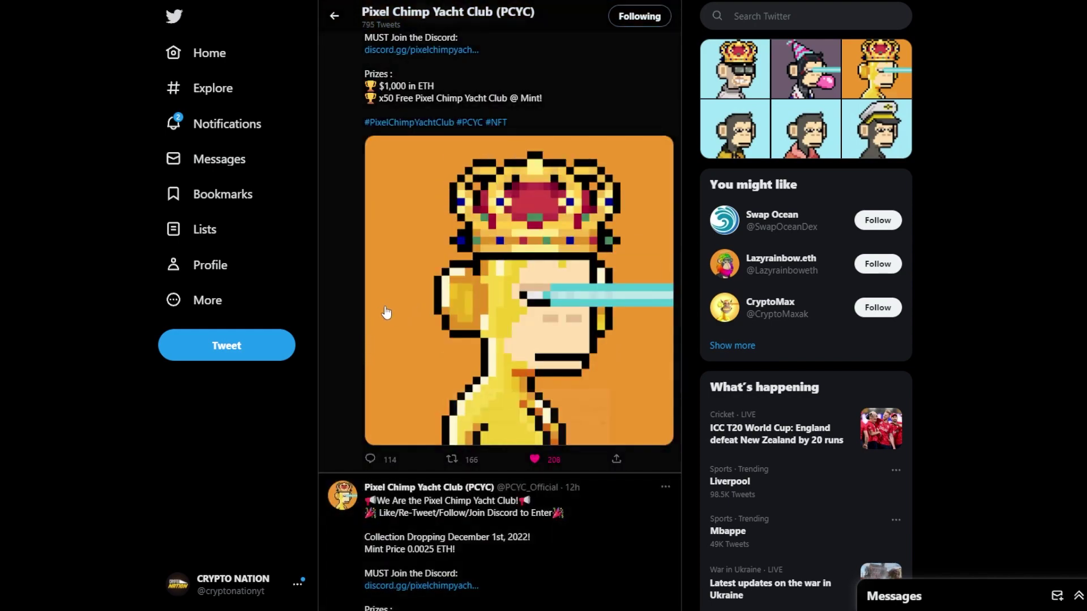
pyautogui.scroll(-5, 387, 313)
pyautogui.scroll(-3, 380, 306)
pyautogui.scroll(-4, 340, 302)
pyautogui.scroll(-5, 336, 301)
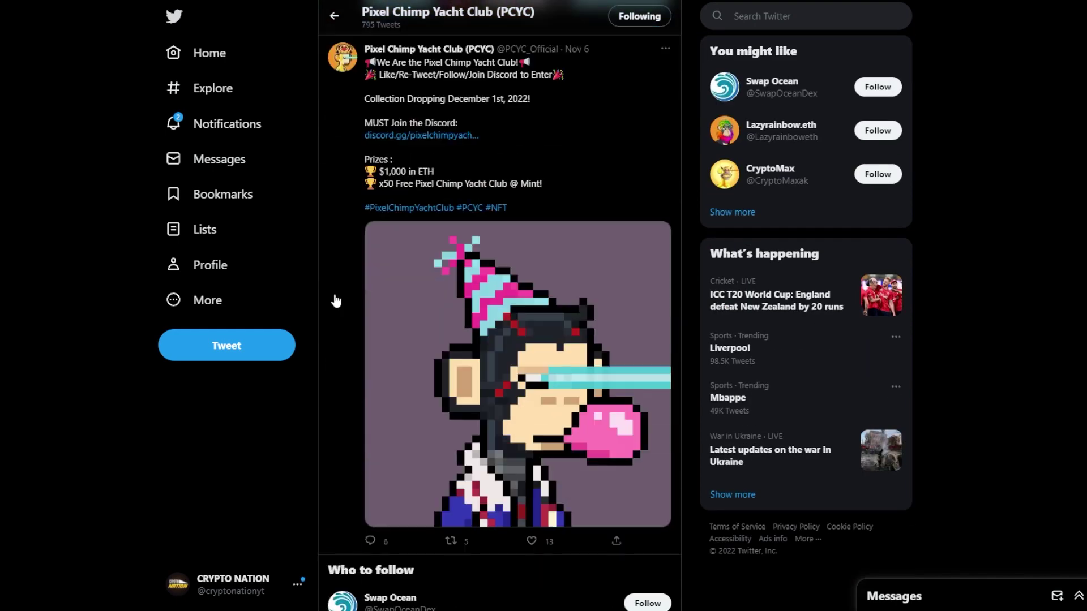
pyautogui.scroll(-4, 334, 300)
pyautogui.scroll(-4, 331, 295)
pyautogui.scroll(-5, 313, 286)
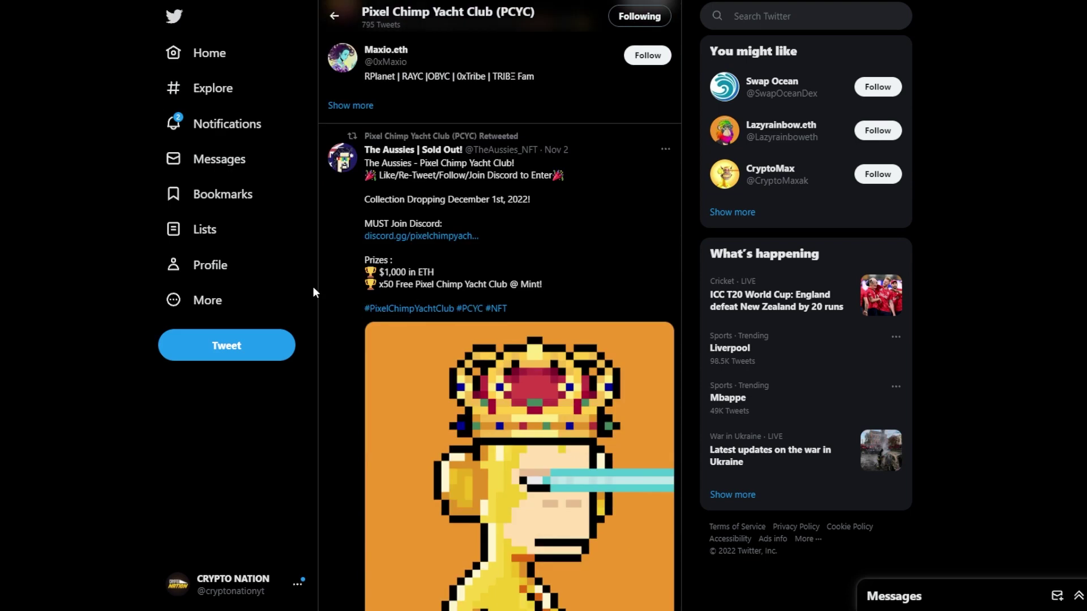
pyautogui.scroll(-4, 314, 286)
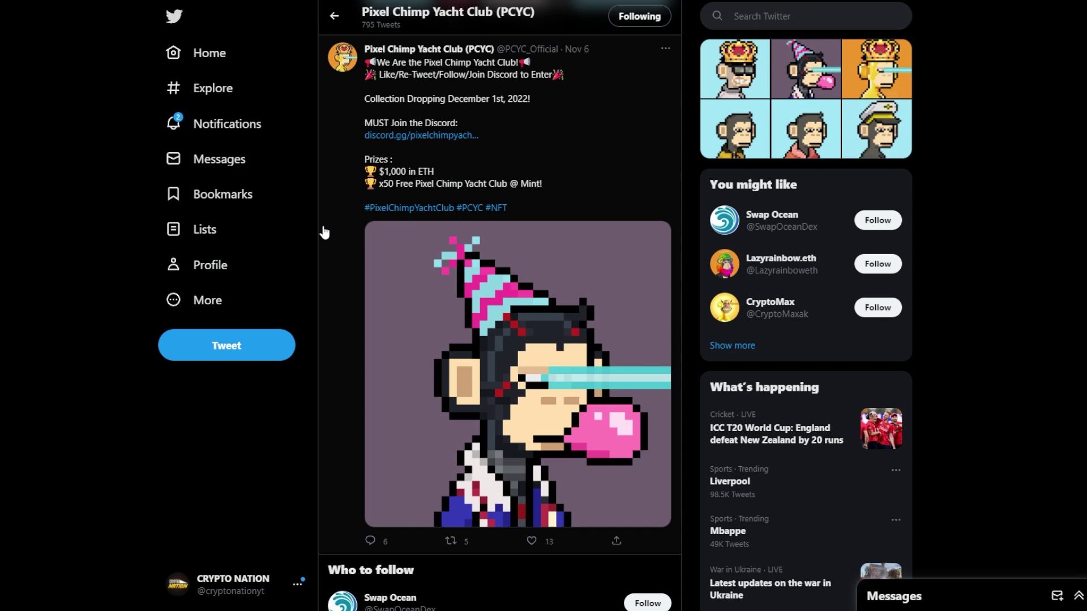
pyautogui.scroll(-5, 324, 233)
pyautogui.scroll(-5, 325, 232)
pyautogui.scroll(-3, 325, 232)
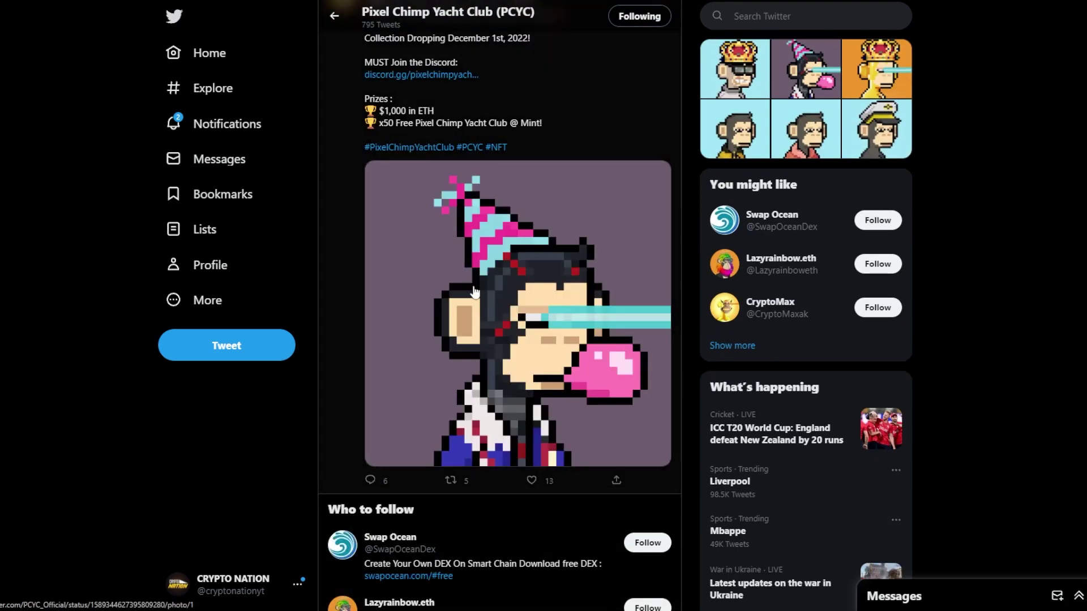
pyautogui.scroll(-5, 474, 291)
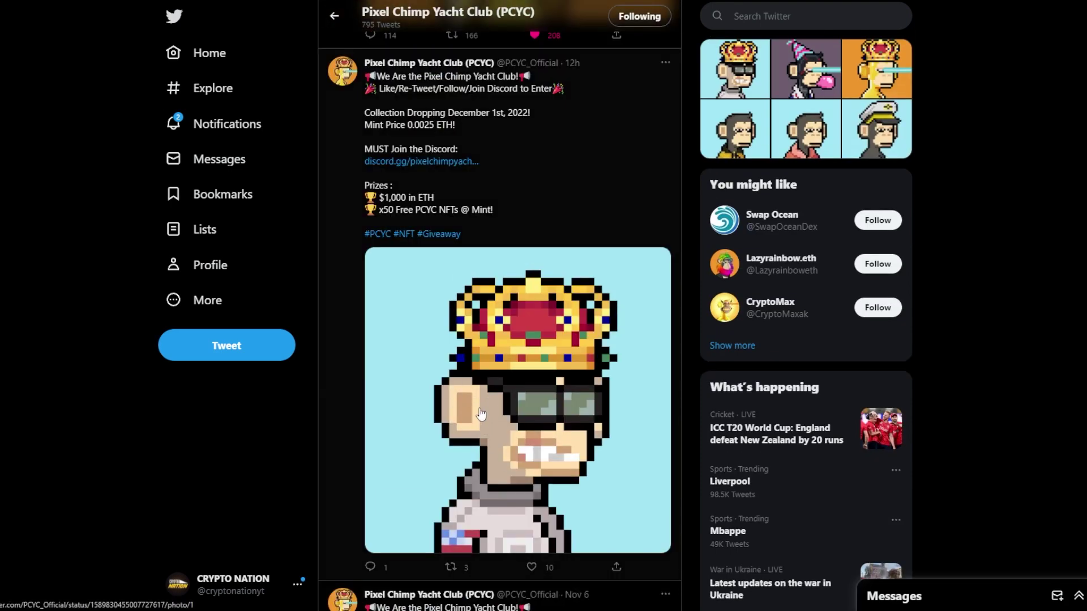
pyautogui.scroll(-5, 481, 415)
pyautogui.scroll(-5, 481, 415)
pyautogui.scroll(-3, 463, 378)
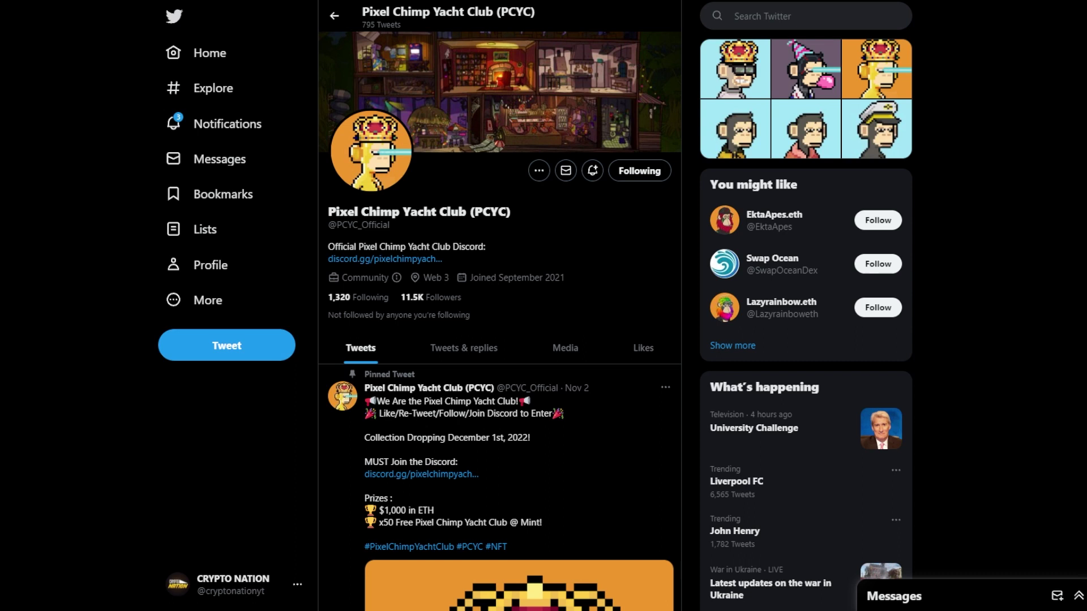
# - Enable new-tweet notifications for the Pixel Chimp Yacht Club account with the bell icon
pyautogui.click(593, 171)
pyautogui.scroll(-8, 499, 340)
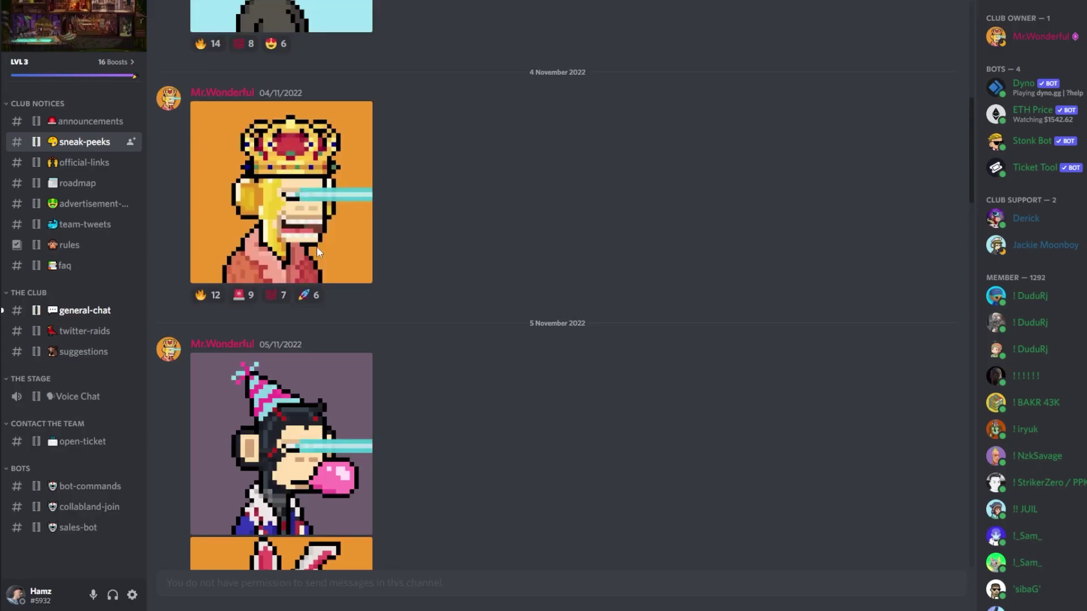
pyautogui.scroll(3, 314, 244)
pyautogui.scroll(3, 310, 245)
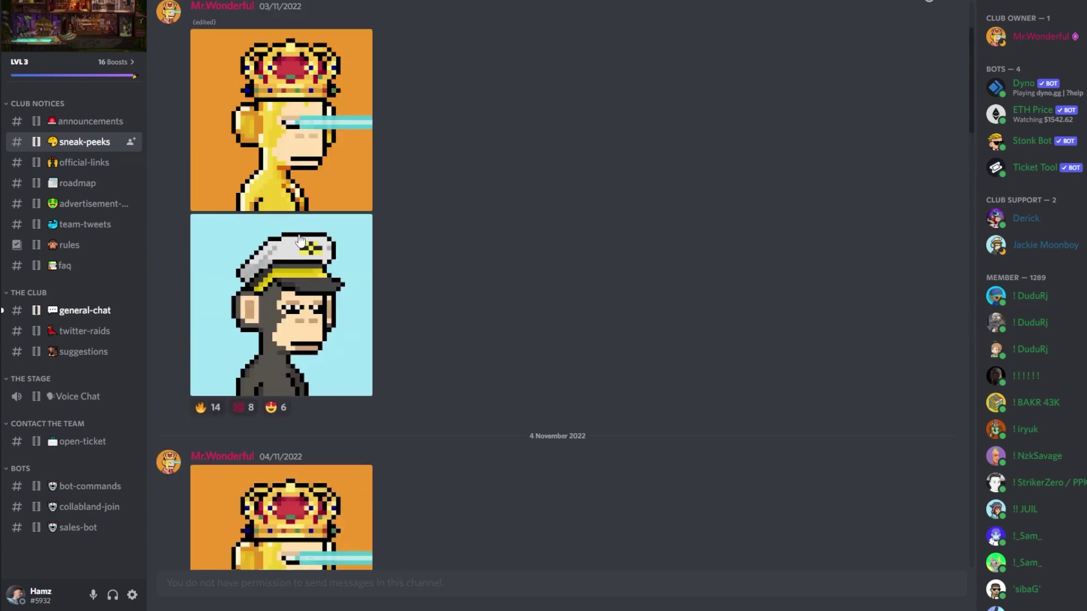
pyautogui.scroll(2, 302, 241)
pyautogui.scroll(-5, 302, 241)
pyautogui.scroll(-5, 289, 239)
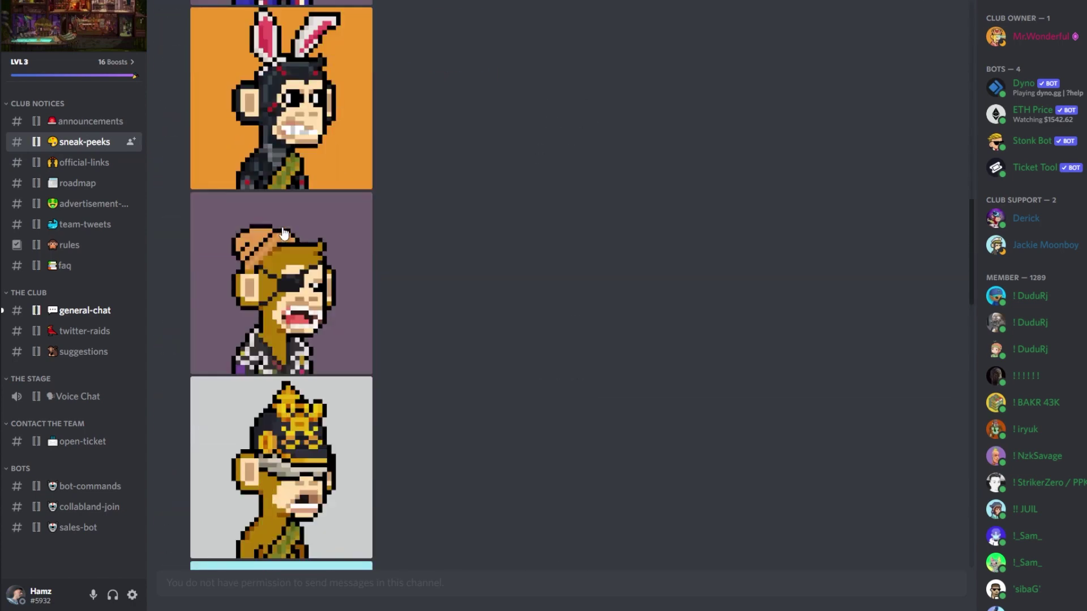
pyautogui.scroll(-3, 284, 233)
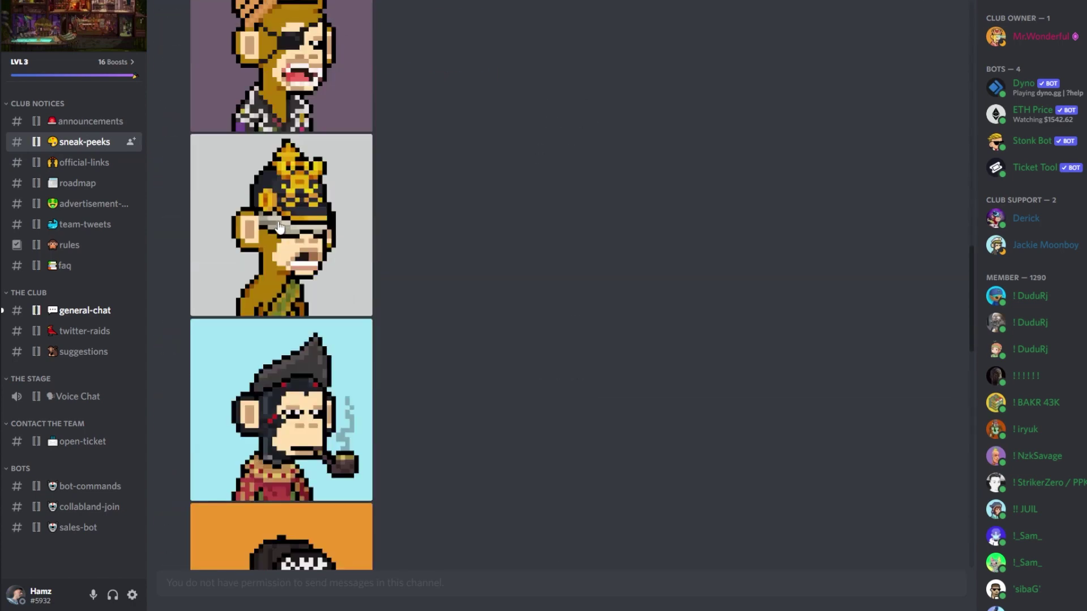
pyautogui.scroll(-4, 282, 231)
pyautogui.scroll(-3, 277, 219)
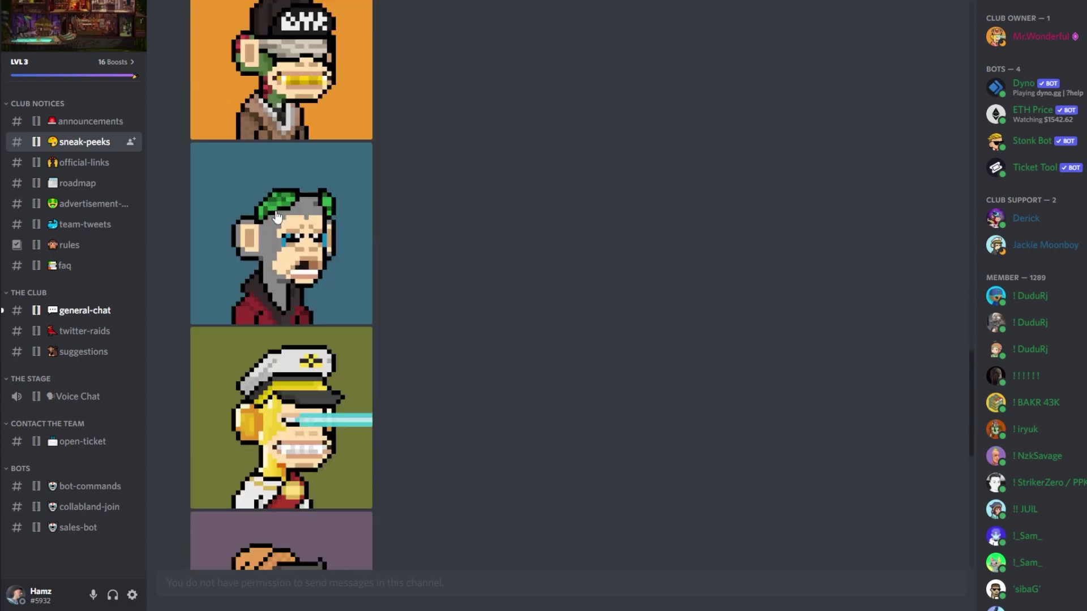
pyautogui.scroll(-3, 277, 217)
pyautogui.scroll(-3, 272, 218)
pyautogui.scroll(-3, 265, 216)
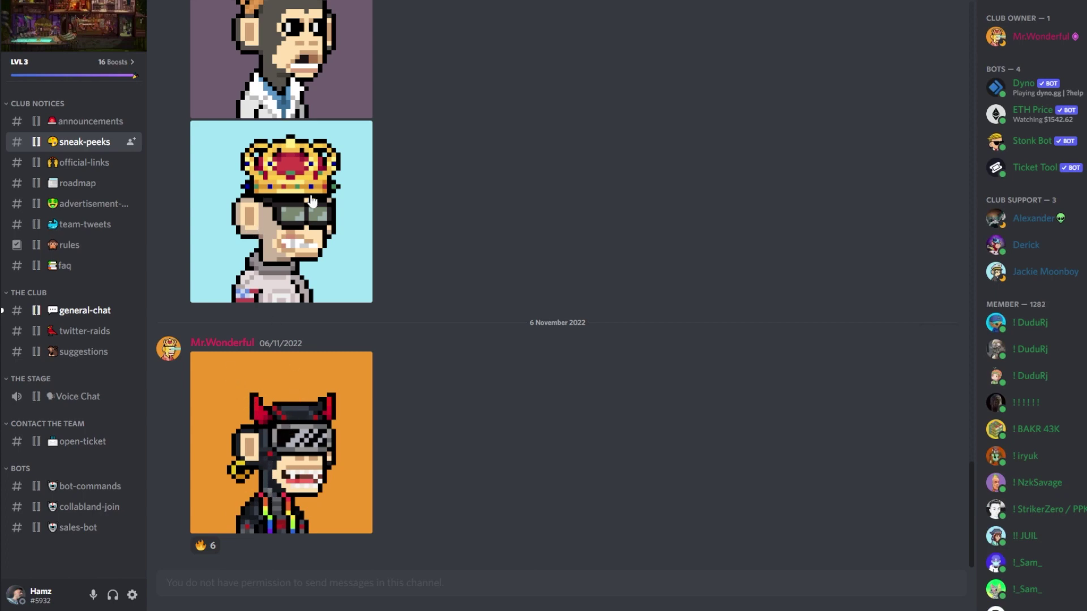
pyautogui.scroll(5, 314, 222)
pyautogui.scroll(4, 313, 219)
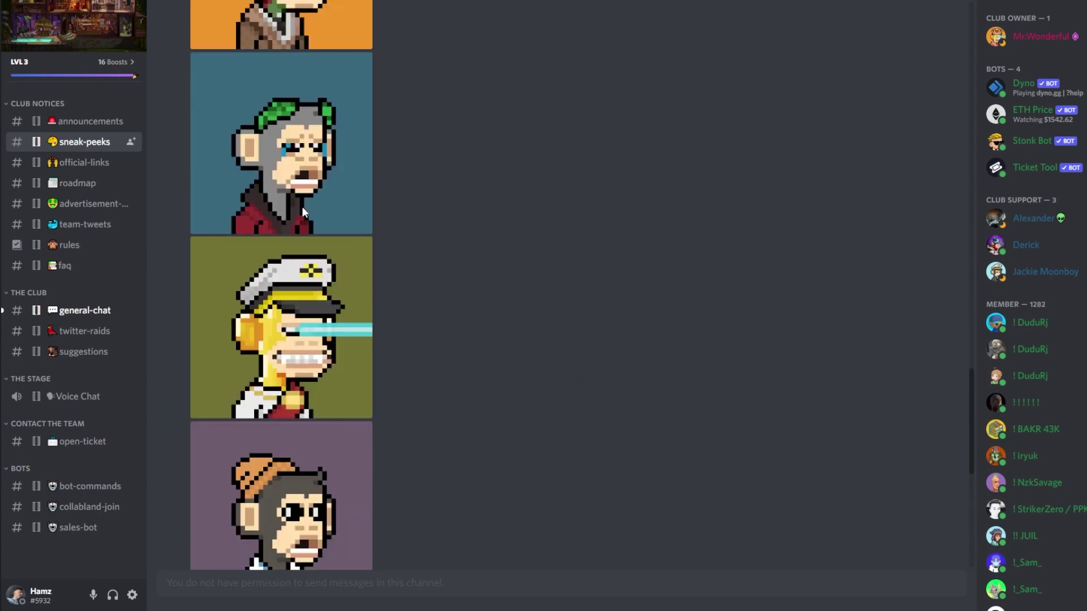
pyautogui.scroll(4, 302, 207)
pyautogui.scroll(4, 302, 206)
pyautogui.scroll(4, 204, 183)
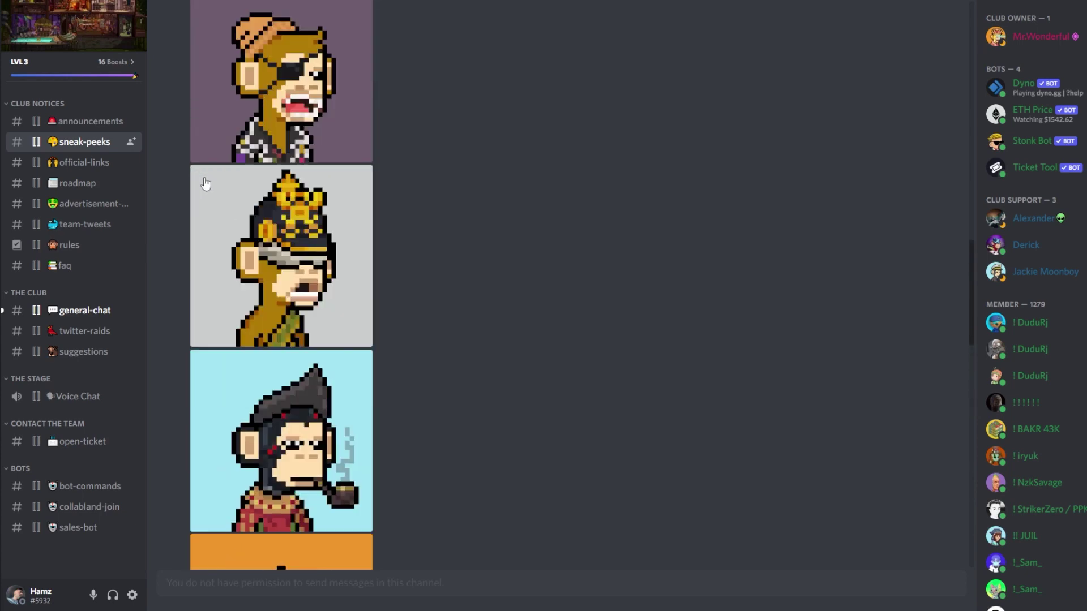
pyautogui.scroll(4, 307, 211)
pyautogui.scroll(4, 323, 210)
pyautogui.scroll(4, 334, 210)
pyautogui.scroll(4, 345, 217)
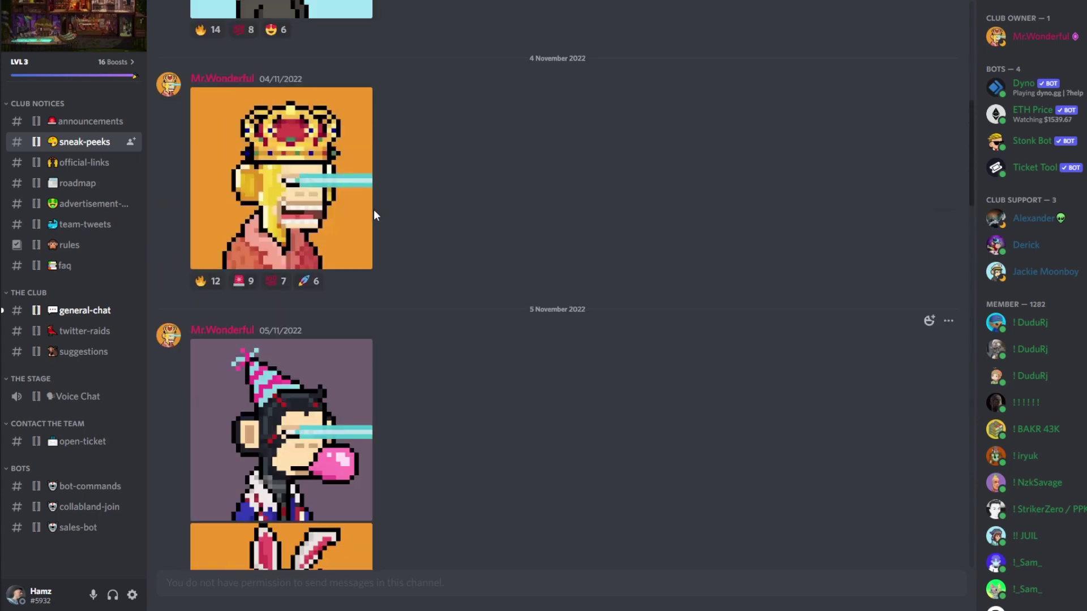
pyautogui.scroll(4, 374, 210)
pyautogui.scroll(3, 373, 209)
pyautogui.scroll(3, 357, 204)
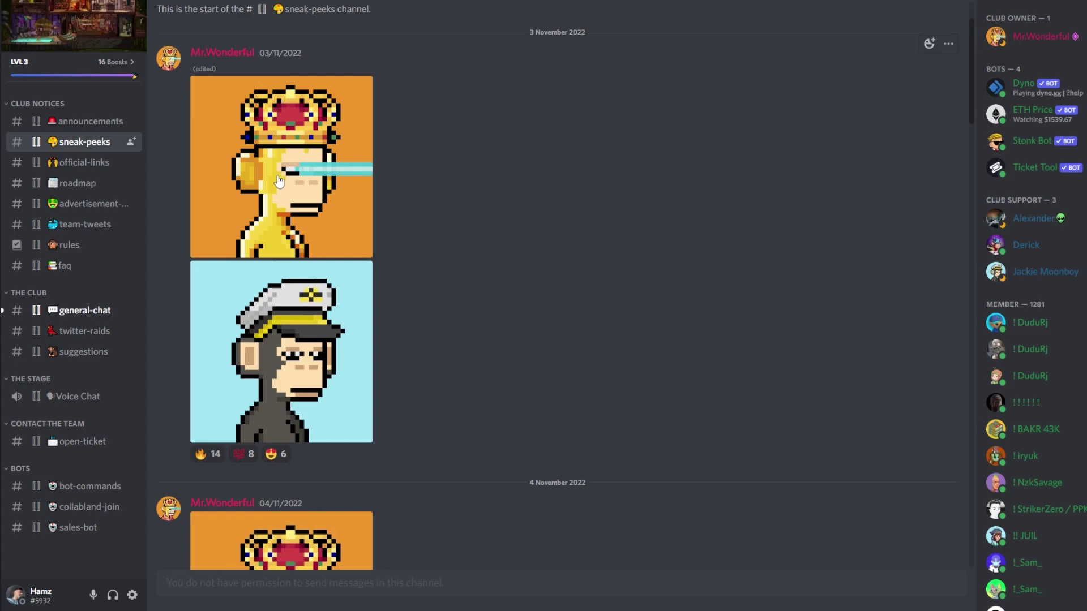
pyautogui.scroll(-4, 324, 193)
pyautogui.scroll(-3, 314, 191)
pyautogui.scroll(4, 305, 184)
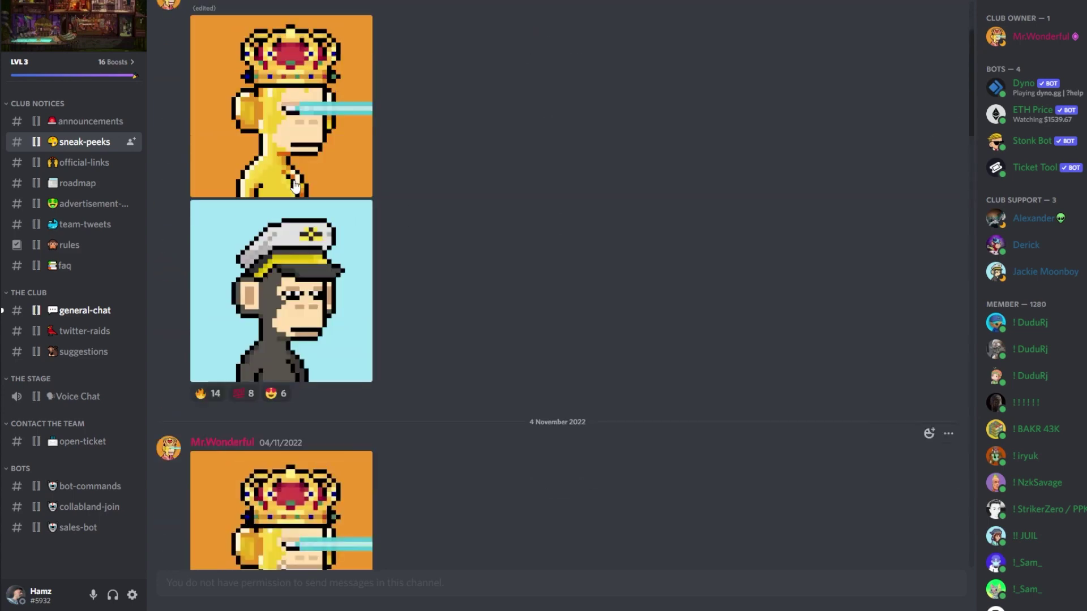
pyautogui.scroll(3, 297, 185)
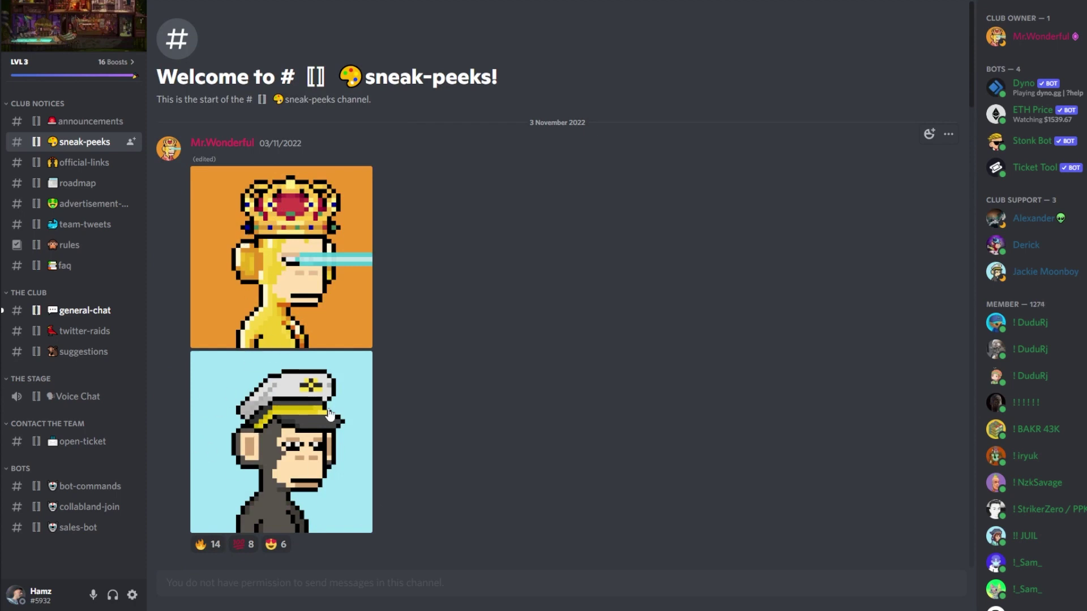
pyautogui.scroll(-2, 255, 429)
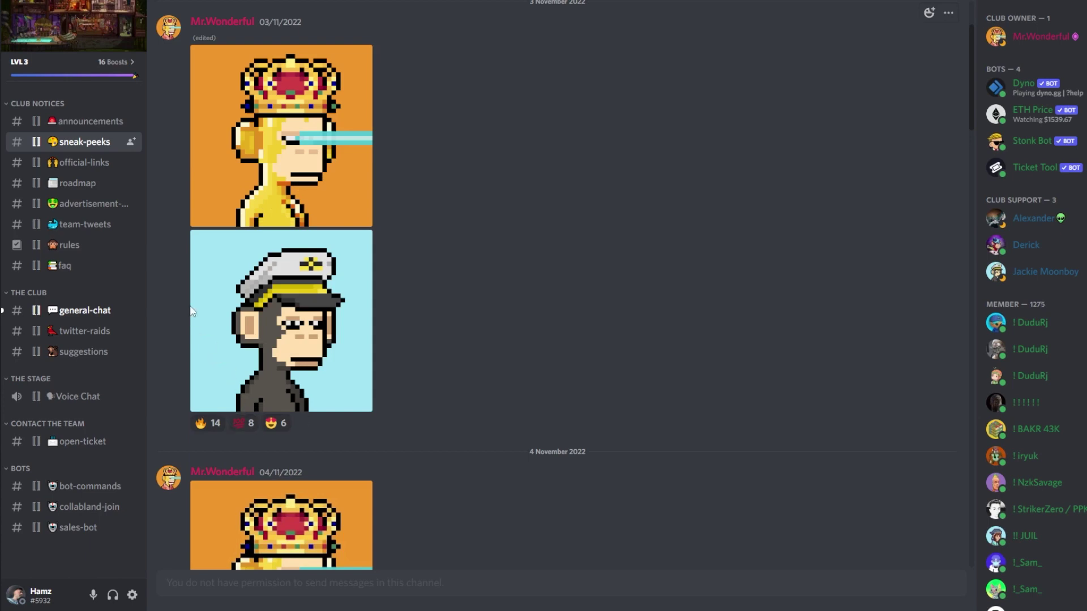
pyautogui.click(77, 182)
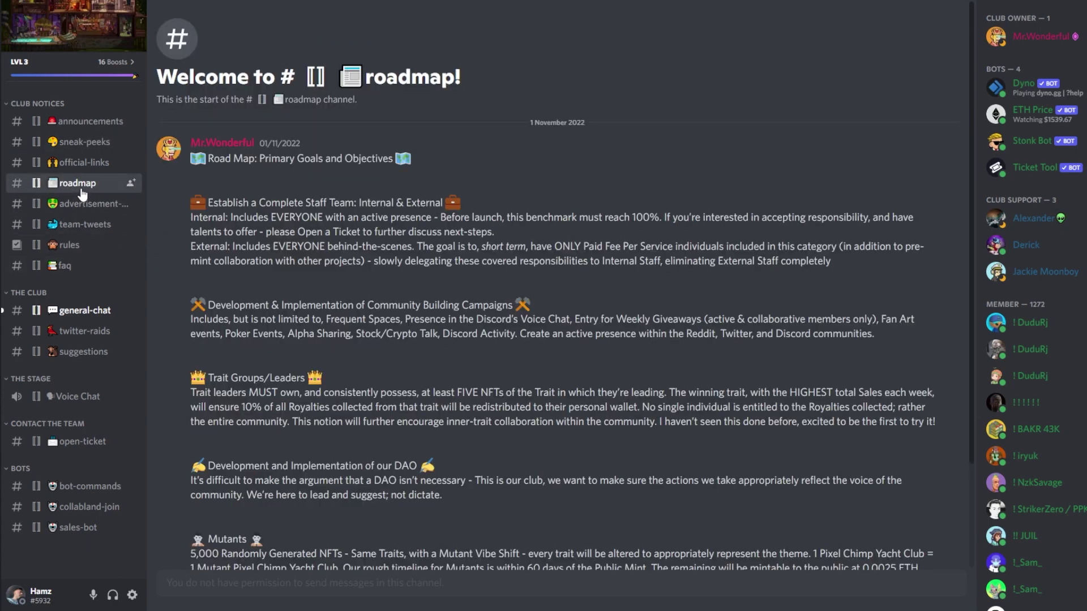
pyautogui.scroll(-2, 510, 255)
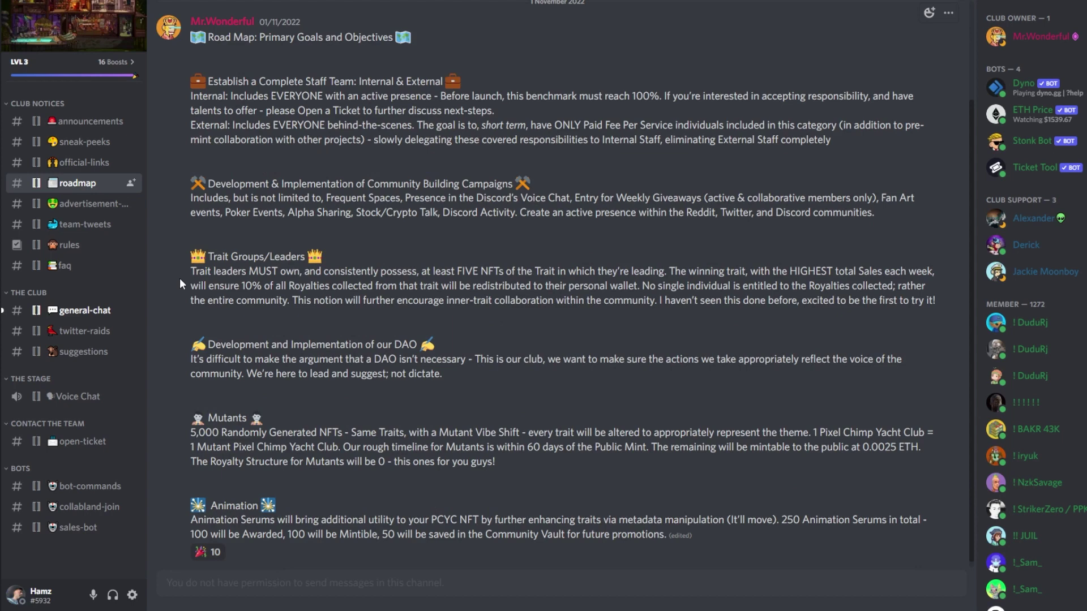
pyautogui.scroll(1, 180, 284)
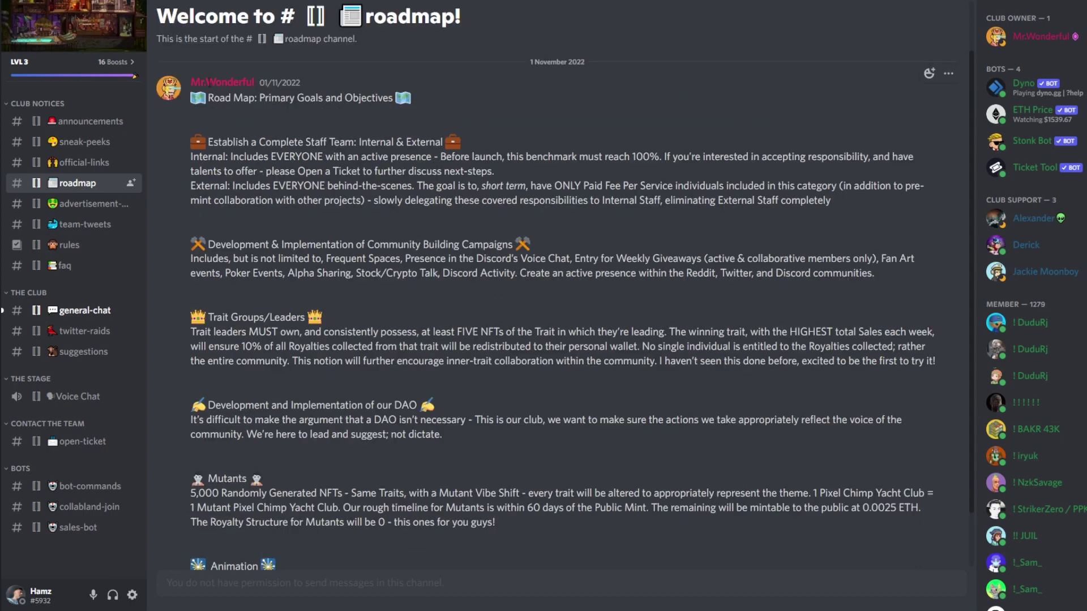
pyautogui.scroll(-2, 330, 332)
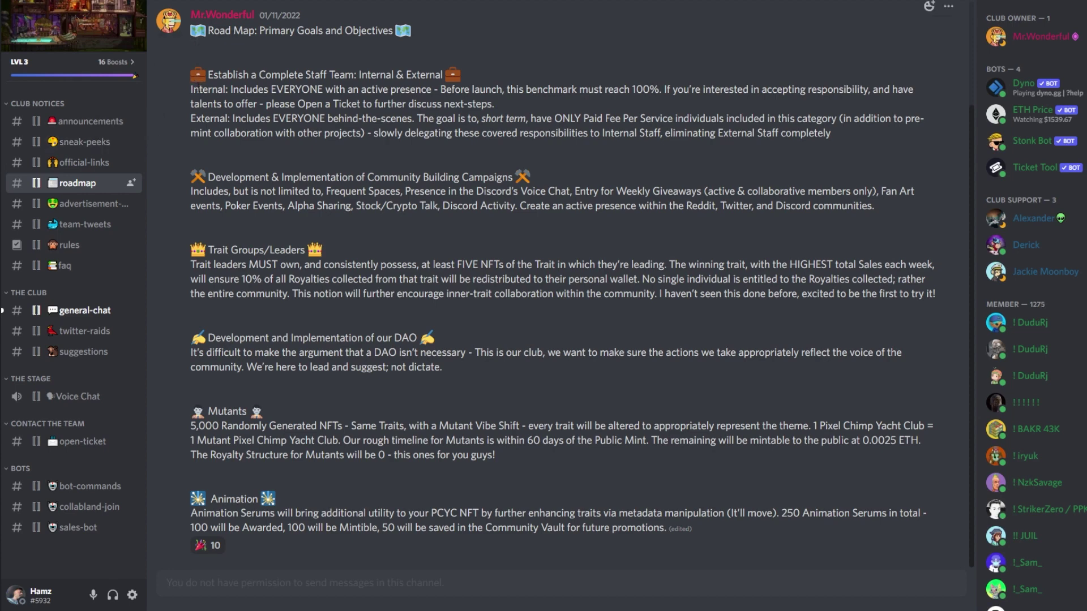
pyautogui.scroll(1, 202, 96)
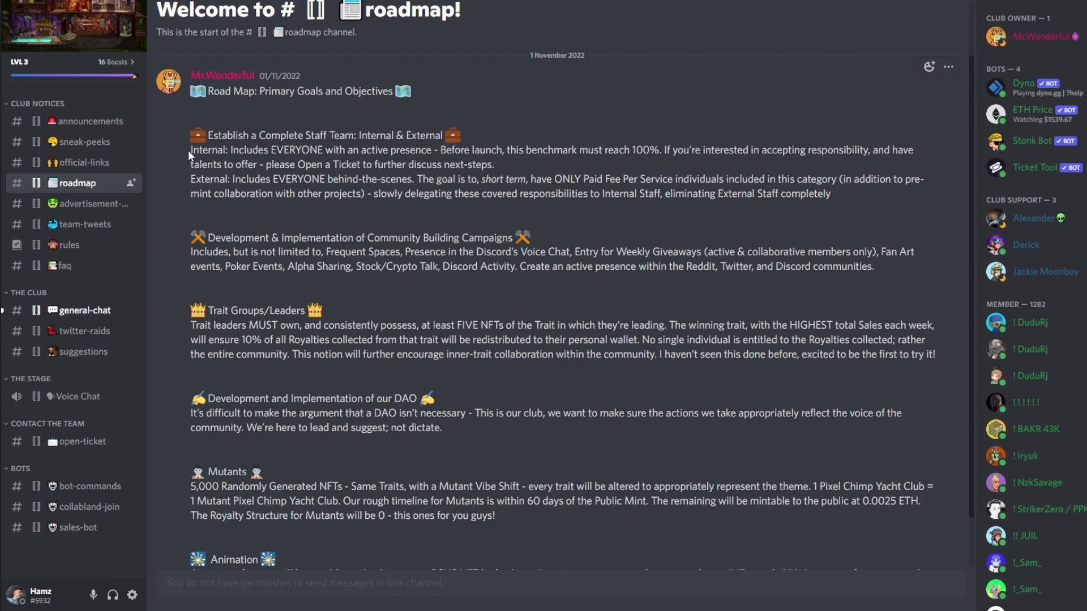
pyautogui.moveTo(190, 151)
pyautogui.mouseDown()
pyautogui.moveTo(227, 150)
pyautogui.moveTo(214, 179)
pyautogui.moveTo(417, 179)
pyautogui.mouseUp()
pyautogui.click(220, 191)
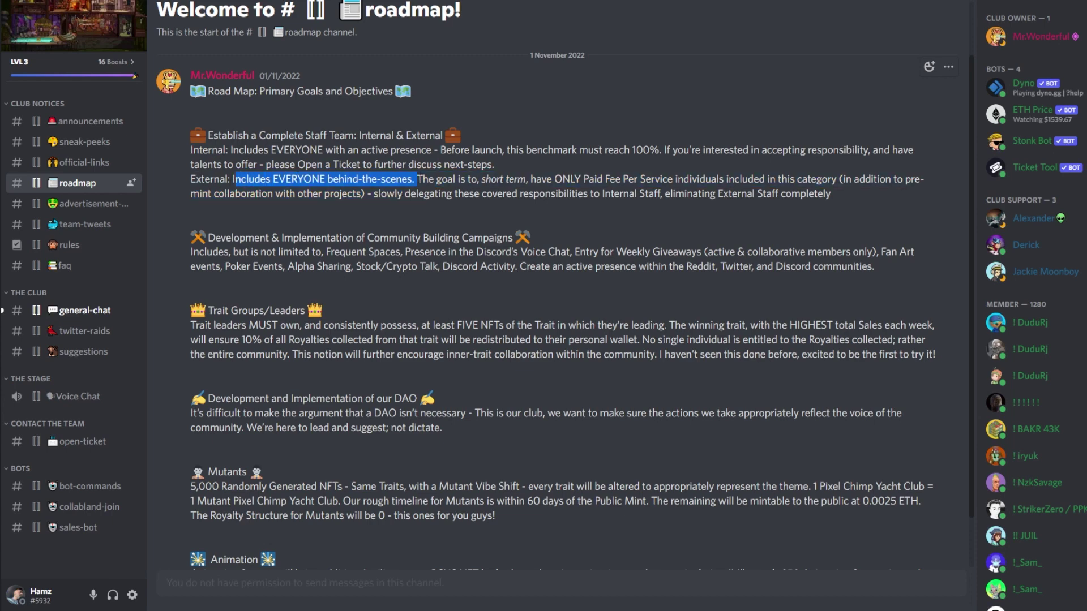
pyautogui.click(417, 191)
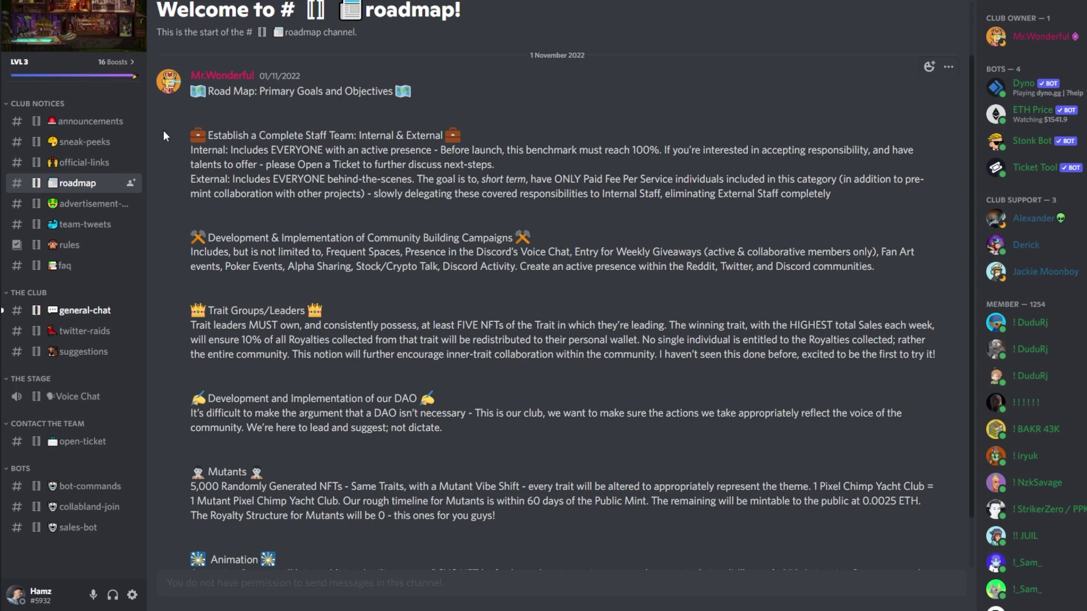
pyautogui.moveTo(174, 125); pyautogui.dragTo(862, 195)
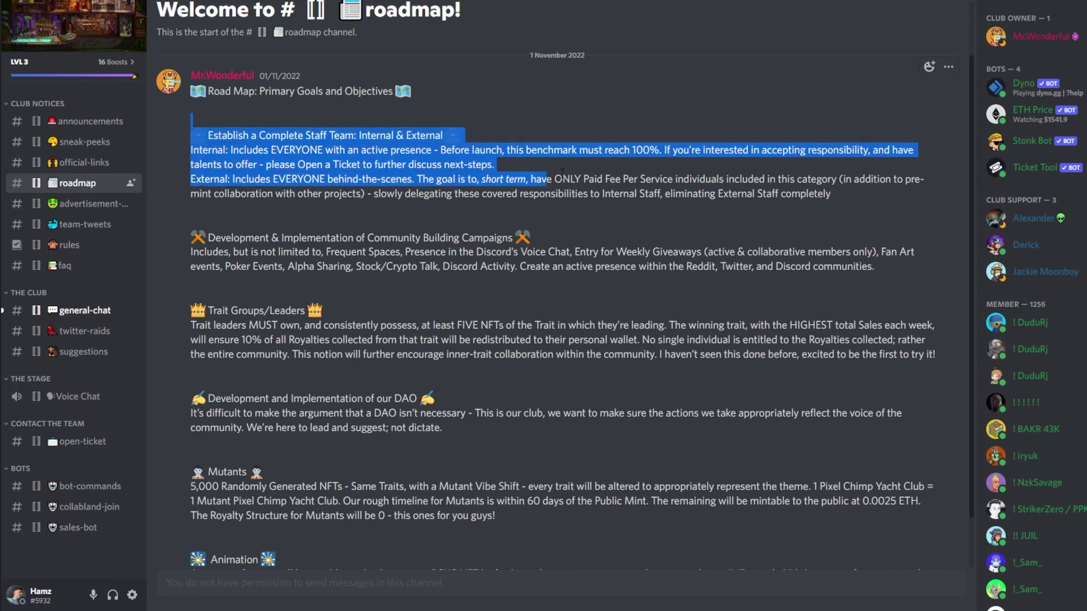
pyautogui.click(862, 196)
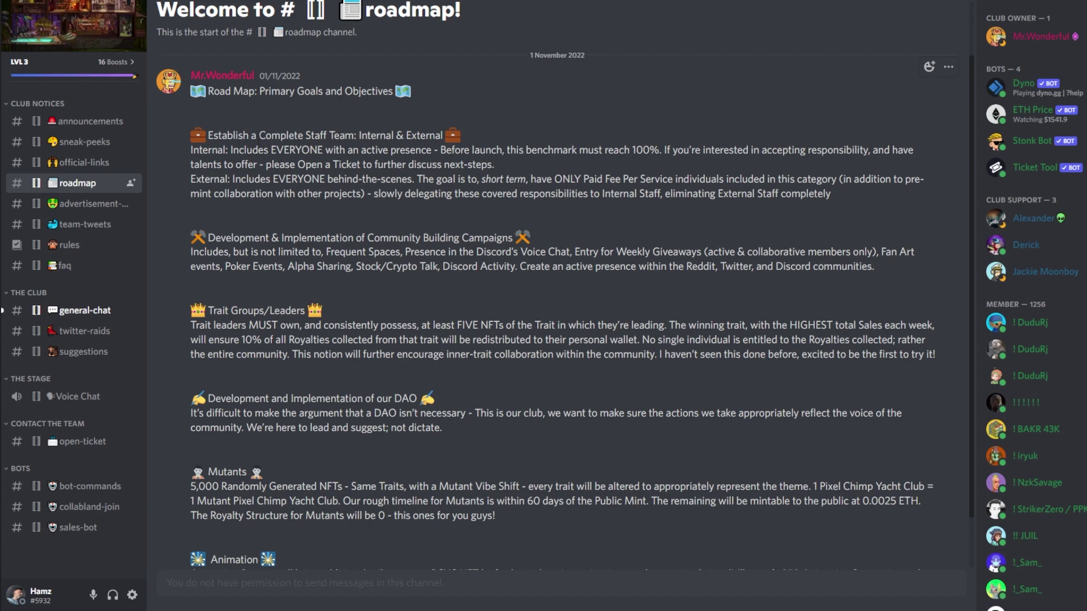
pyautogui.moveTo(173, 134); pyautogui.dragTo(857, 199)
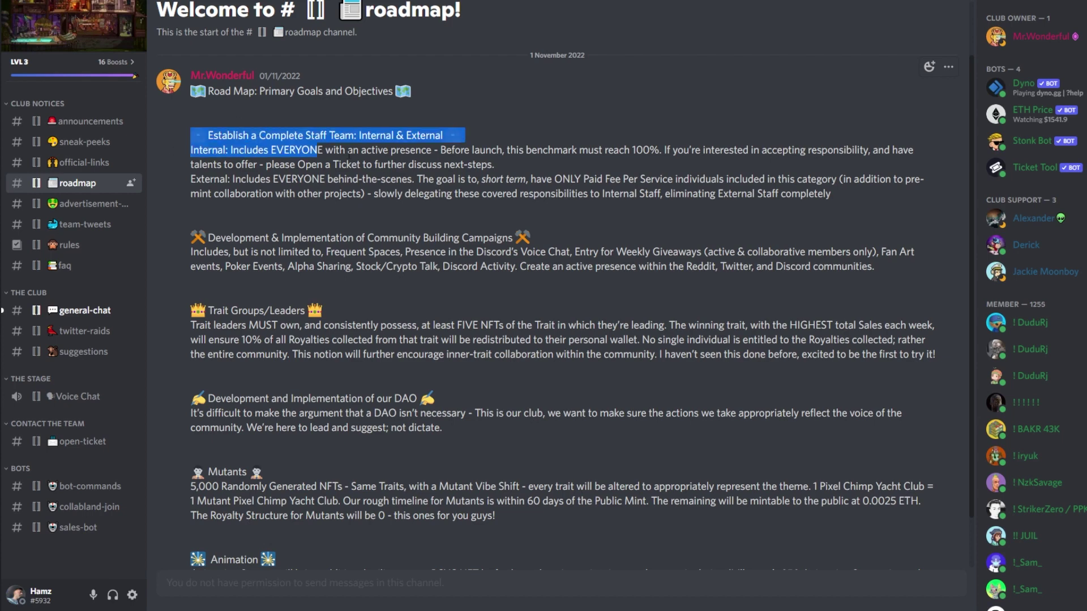
pyautogui.click(858, 200)
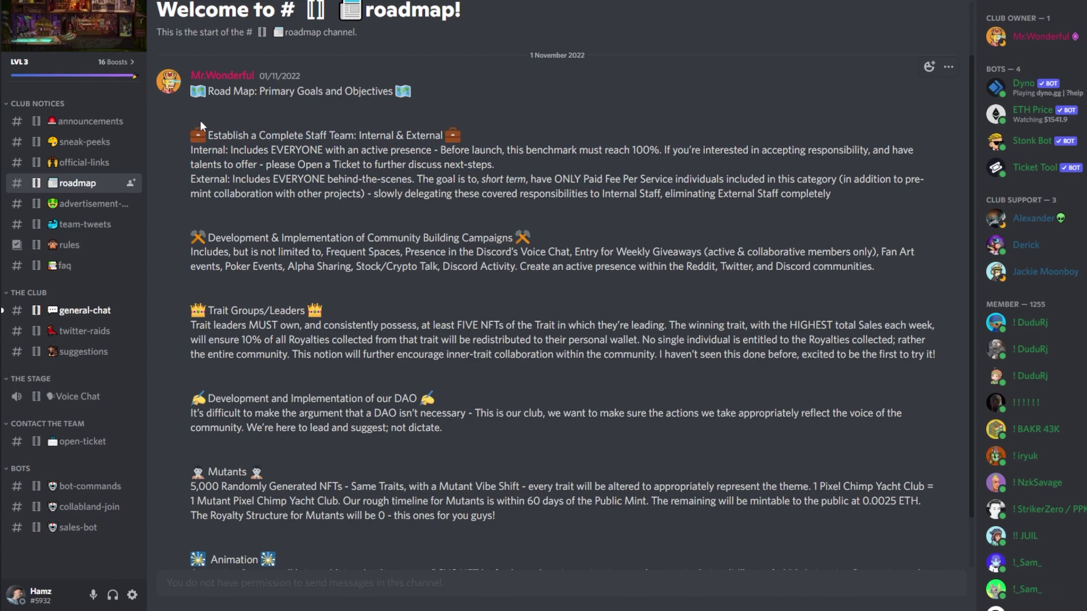
pyautogui.moveTo(851, 202); pyautogui.dragTo(339, 157)
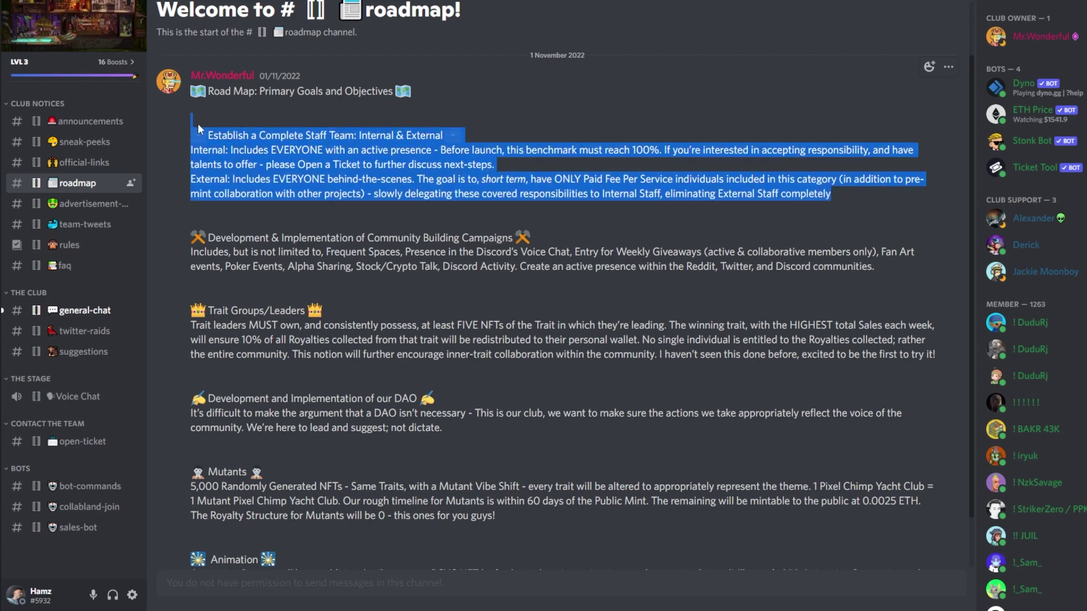
pyautogui.click(270, 124)
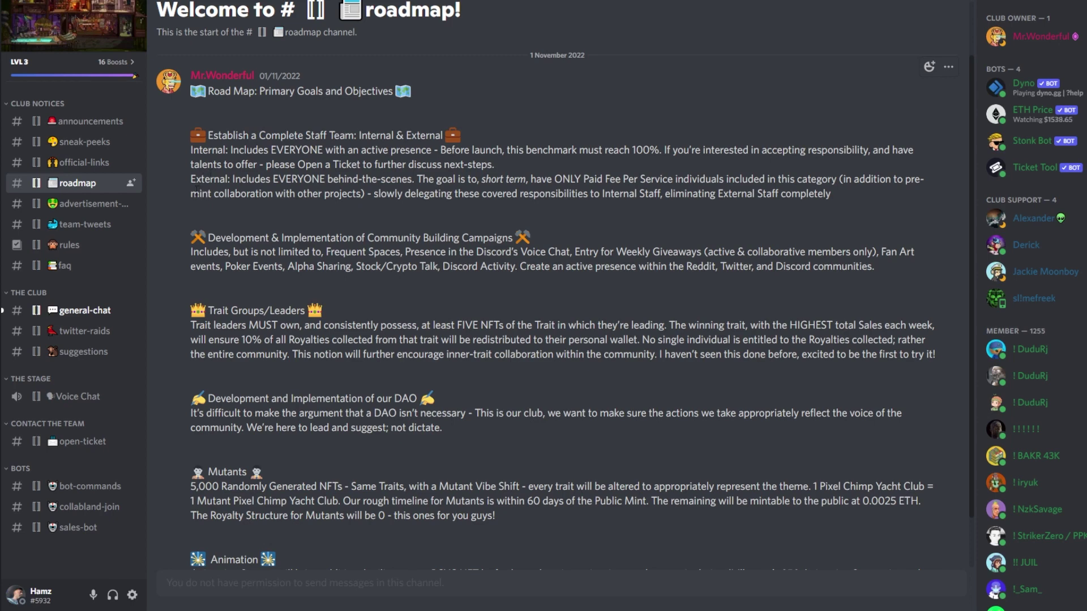
pyautogui.moveTo(190, 238); pyautogui.dragTo(239, 238)
pyautogui.click(281, 236)
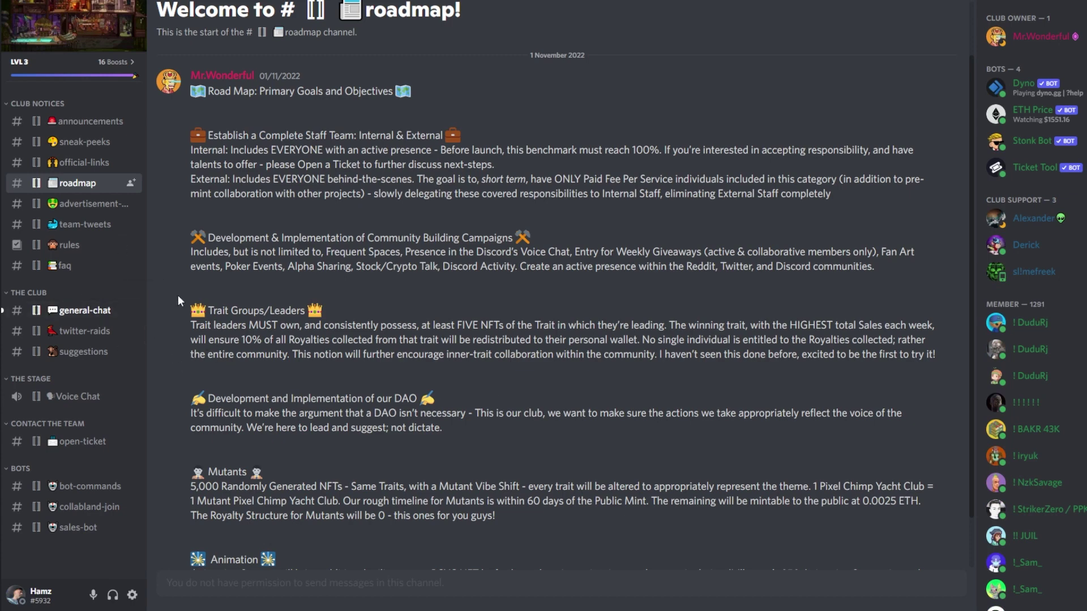
pyautogui.moveTo(182, 300); pyautogui.dragTo(274, 311)
pyautogui.scroll(-1, 206, 355)
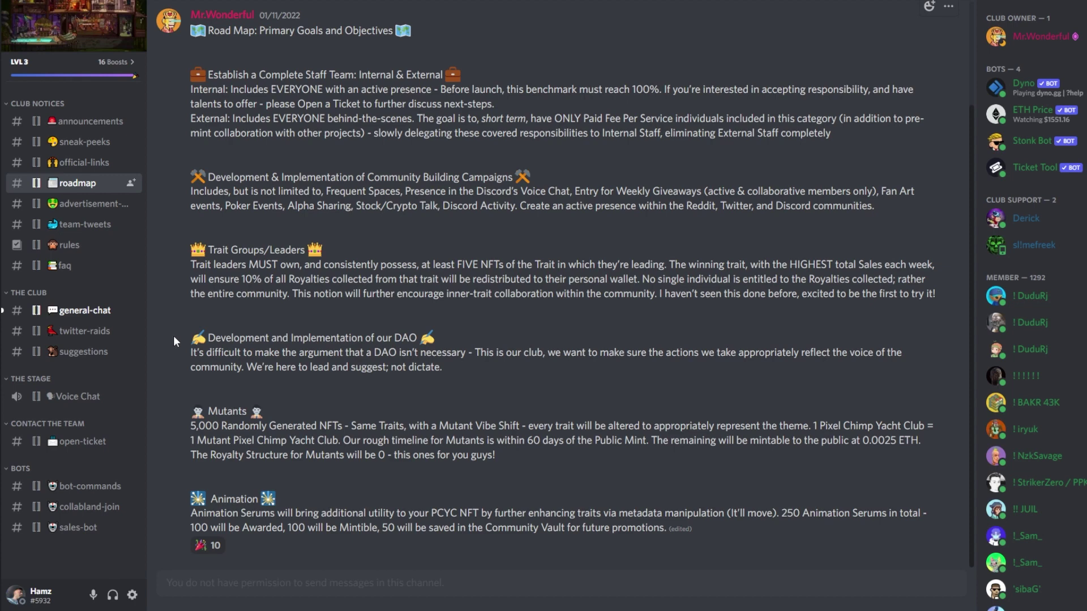
# - Highlight and reread the roadmap's DAO heading and paragraph, then clear the selection
pyautogui.moveTo(183, 340); pyautogui.dragTo(457, 372)
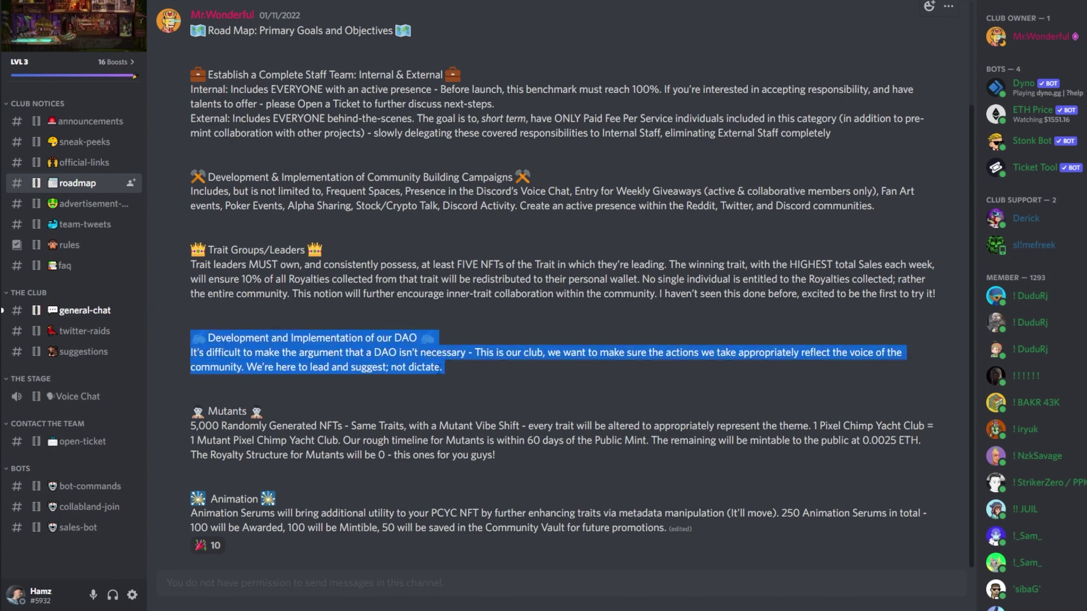
pyautogui.click(430, 383)
pyautogui.moveTo(461, 369); pyautogui.dragTo(219, 336)
pyautogui.click(456, 374)
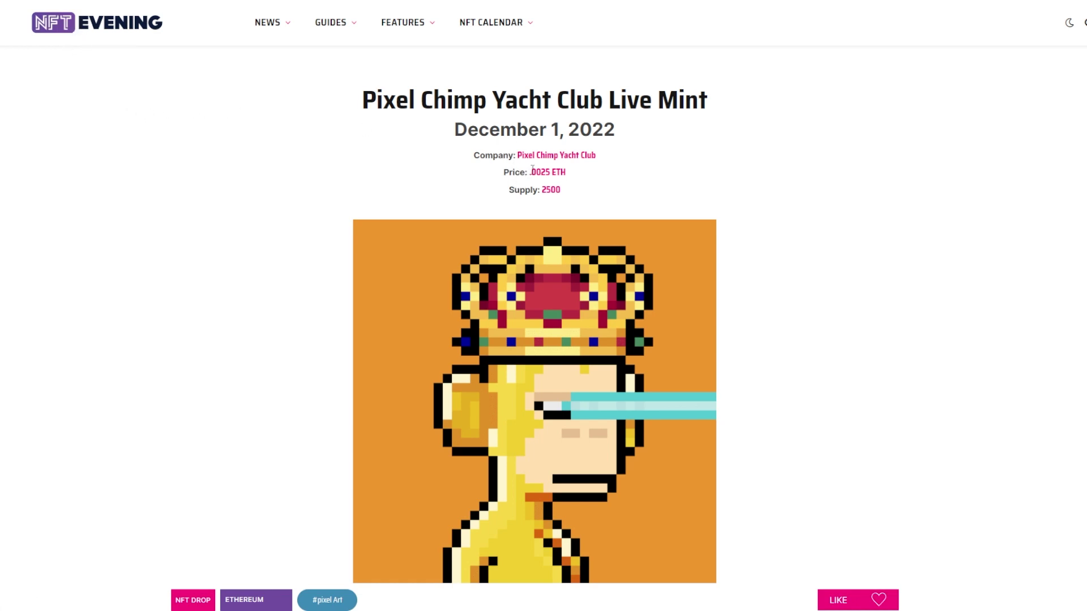
# - Check the listed 0.0025 ETH mint price and 2500 supply, then move through upcomingNFT to Twitter
pyautogui.moveTo(532, 172); pyautogui.dragTo(566, 174)
pyautogui.click(592, 176)
pyautogui.moveTo(542, 190); pyautogui.dragTo(565, 192)
pyautogui.click(610, 175)
pyautogui.scroll(-5, 252, 170)
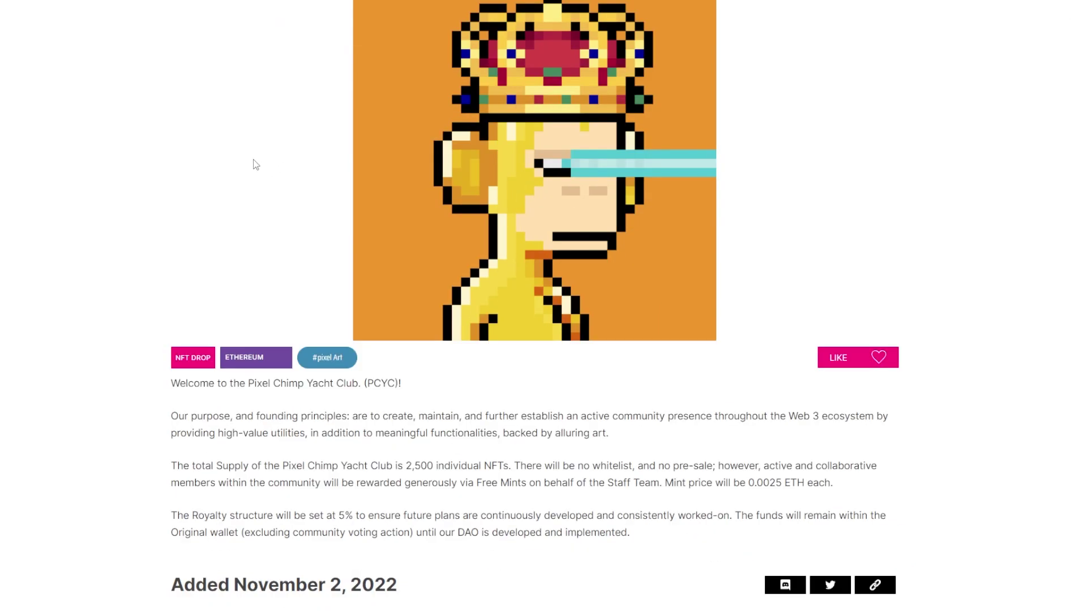
pyautogui.scroll(-3, 233, 155)
pyautogui.scroll(-5, 159, 233)
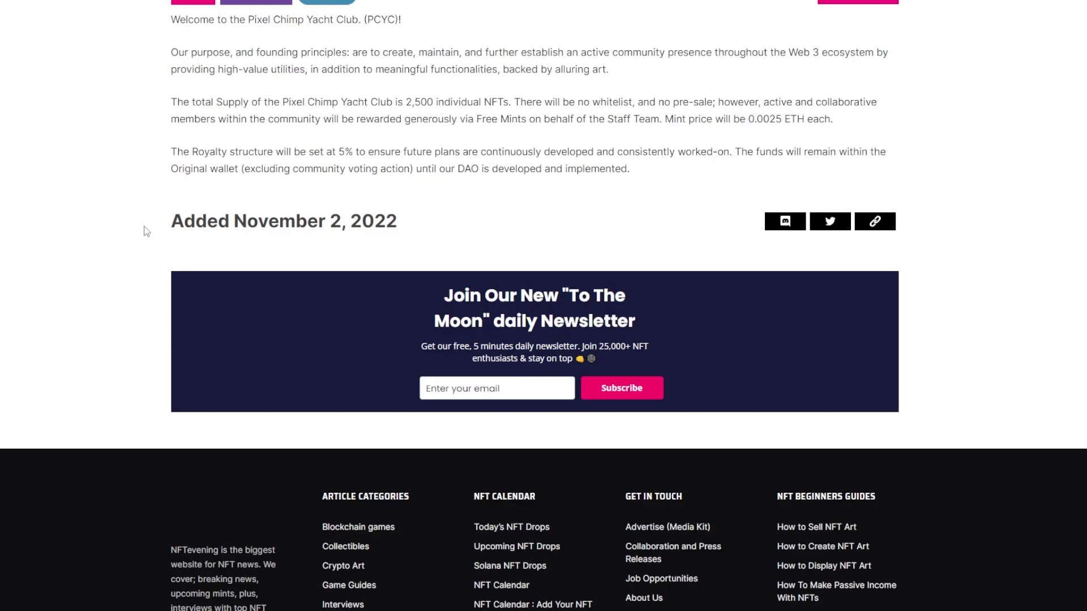
pyautogui.scroll(8, 26, 201)
pyautogui.hotkey('ctrl', 'Tab')
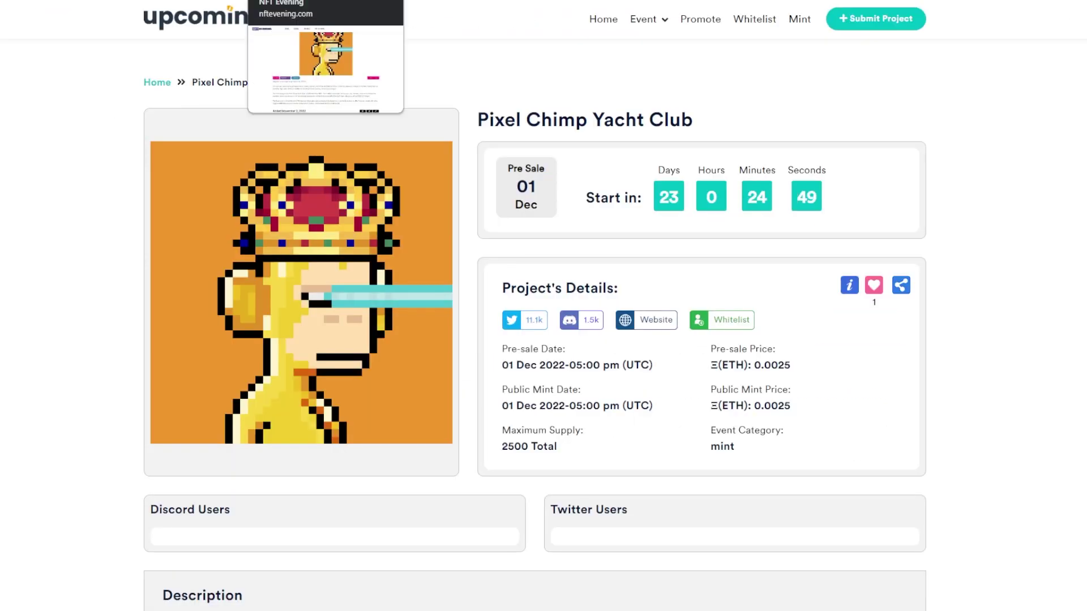
pyautogui.hotkey('ctrl', 'Tab')
pyautogui.hotkey('ctrl', 'Tab')
pyautogui.hotkey('ctrl', 'Tab')
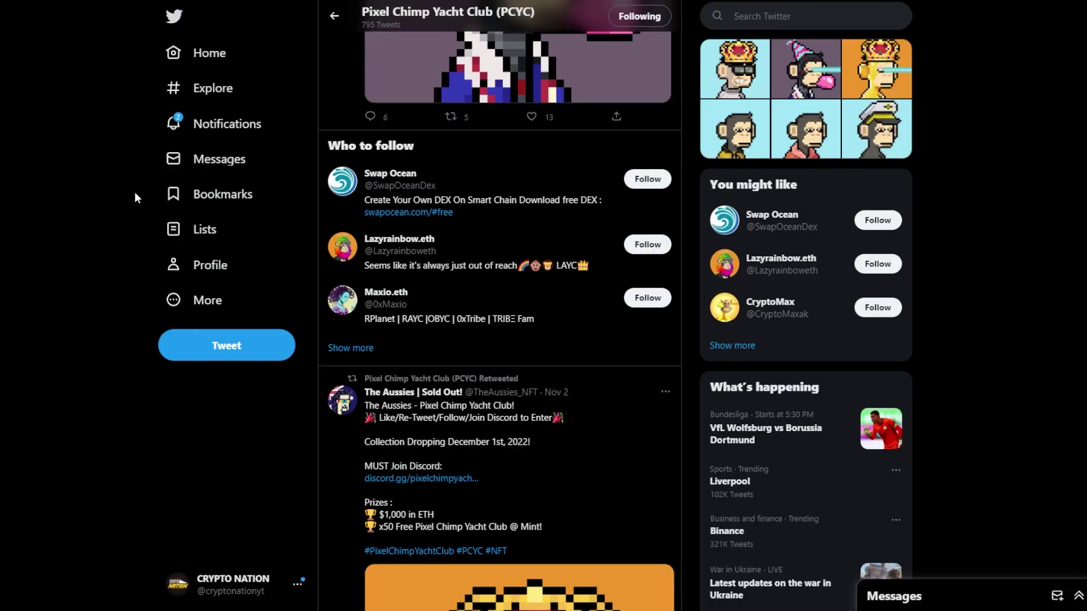
pyautogui.scroll(4, 345, 209)
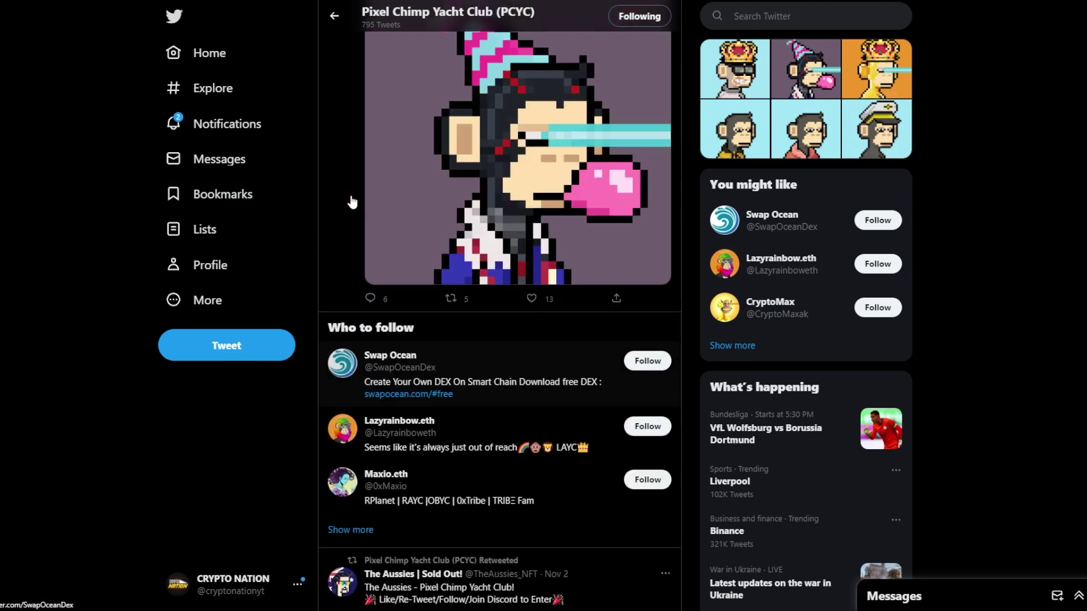
pyautogui.scroll(4, 345, 208)
pyautogui.scroll(4, 345, 208)
pyautogui.scroll(5, 345, 208)
pyautogui.scroll(5, 345, 209)
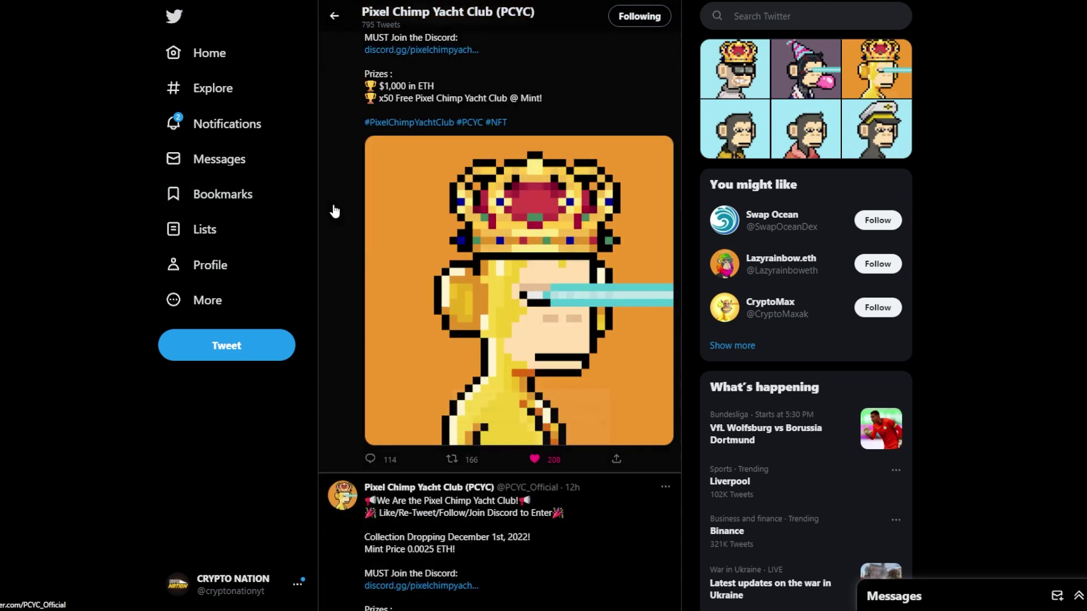
pyautogui.scroll(5, 345, 208)
pyautogui.scroll(3, 344, 208)
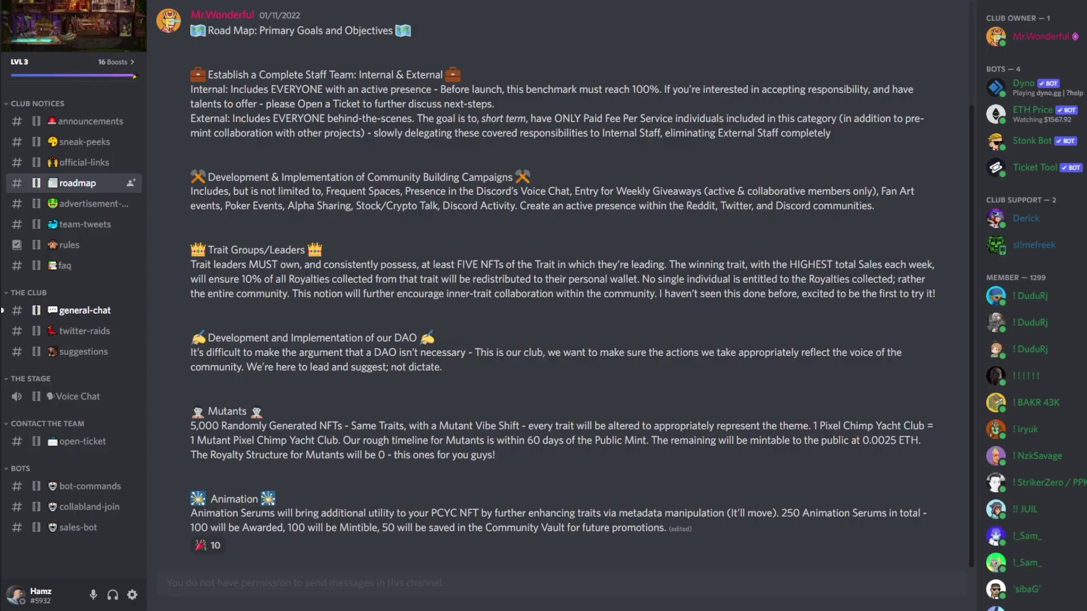
# - Browse #general-chat, then move to #sneak-peeks with Mr.Wonderful's pixel chimp artwork
pyautogui.click(86, 310)
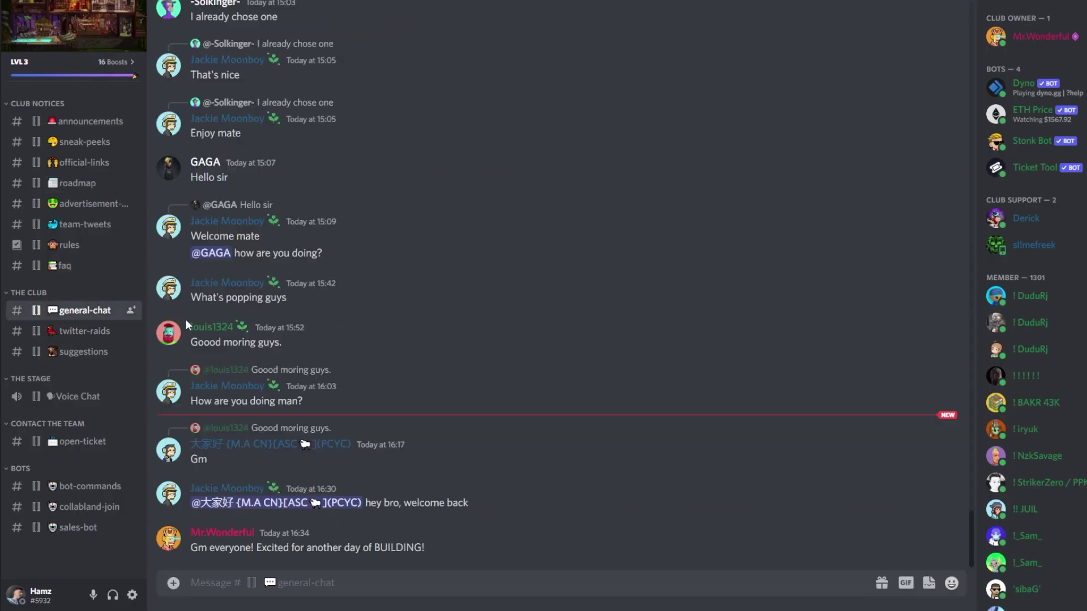
pyautogui.scroll(4, 226, 392)
pyautogui.scroll(4, 203, 386)
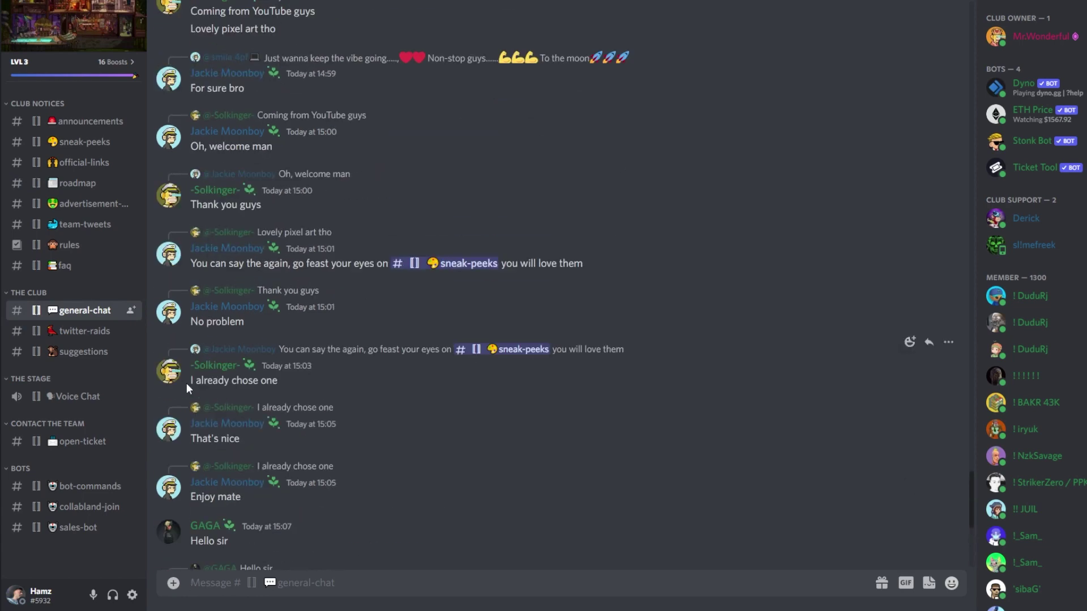
pyautogui.scroll(-2, 172, 374)
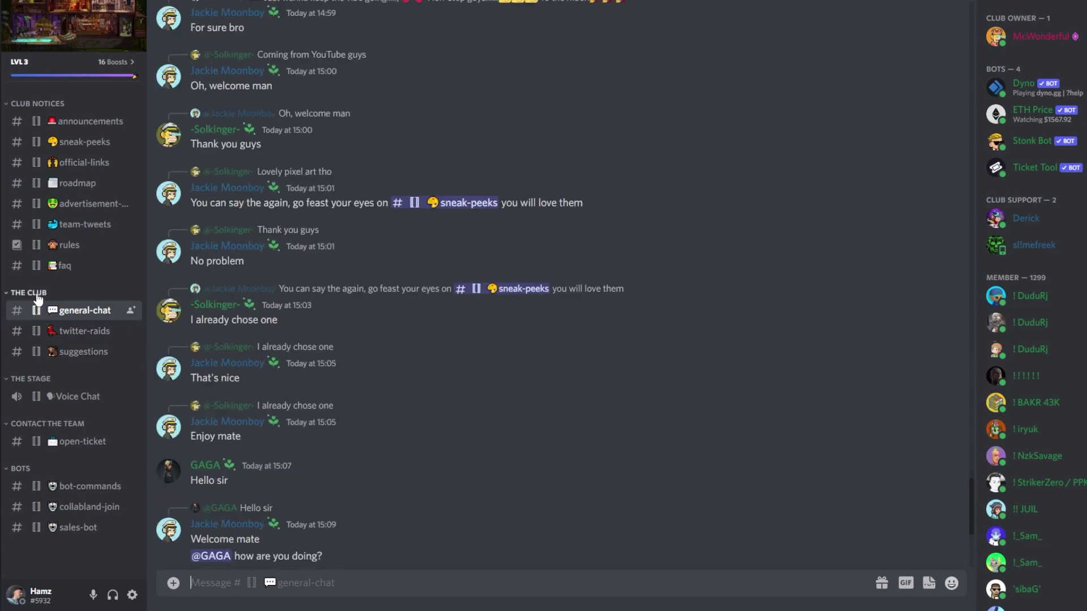
pyautogui.click(76, 142)
pyautogui.scroll(3, 247, 357)
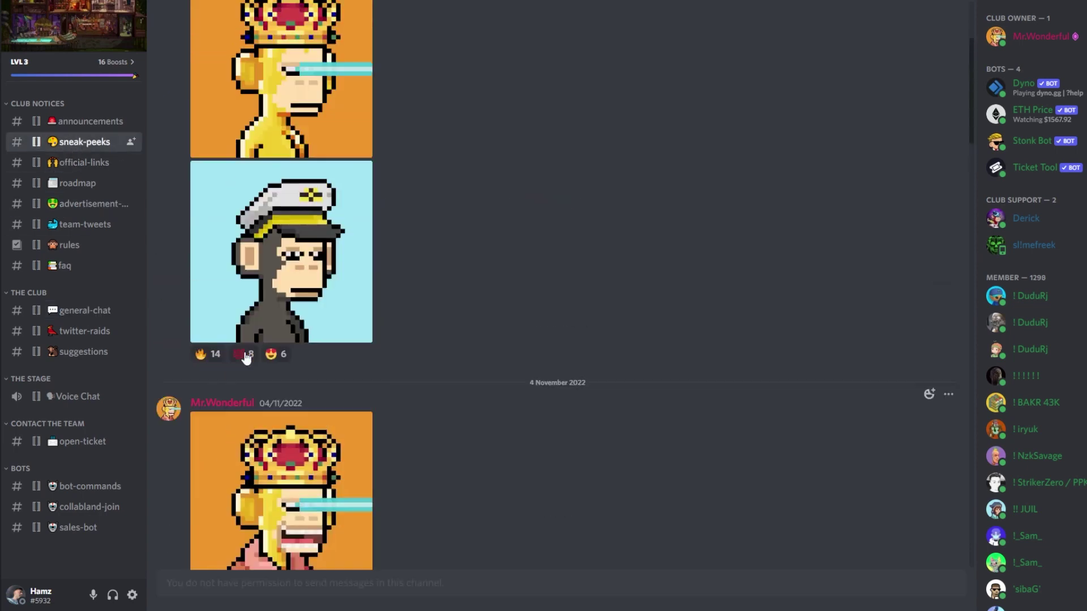
pyautogui.scroll(3, 241, 341)
pyautogui.scroll(-5, 232, 331)
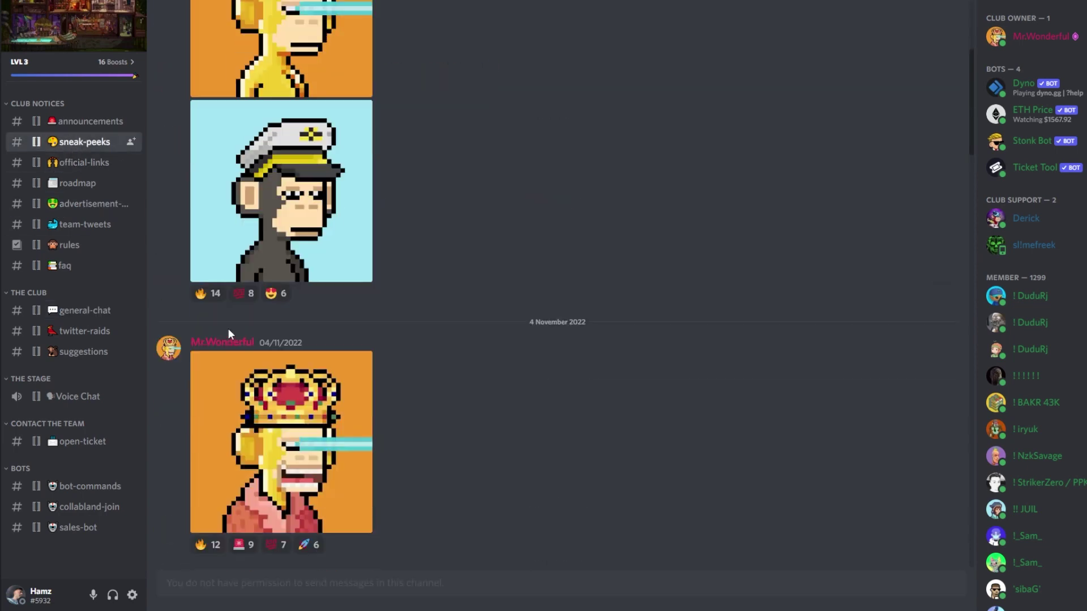